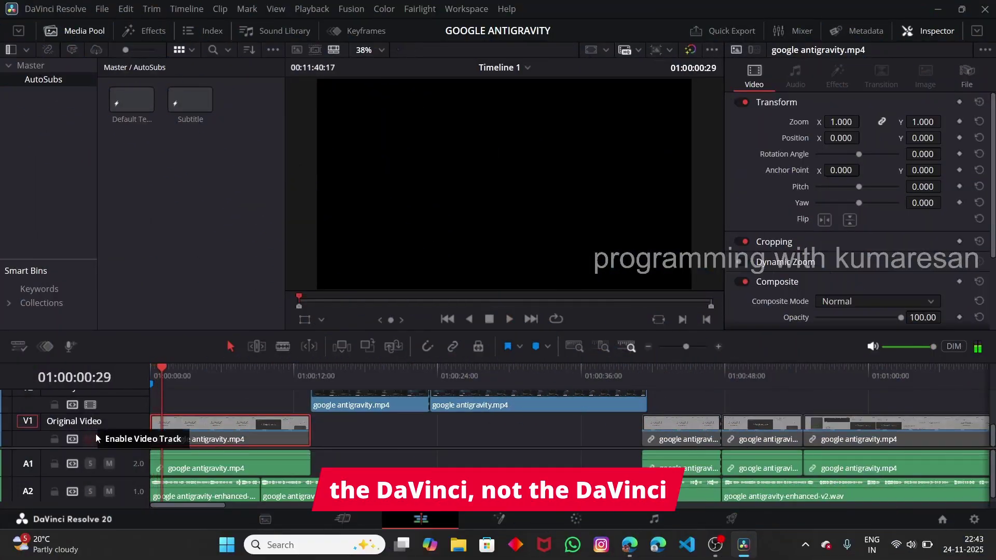
- Re-enable the Original Video track, clear the selection and save the project
{"action": "left_click", "coordinate": [91, 439]}
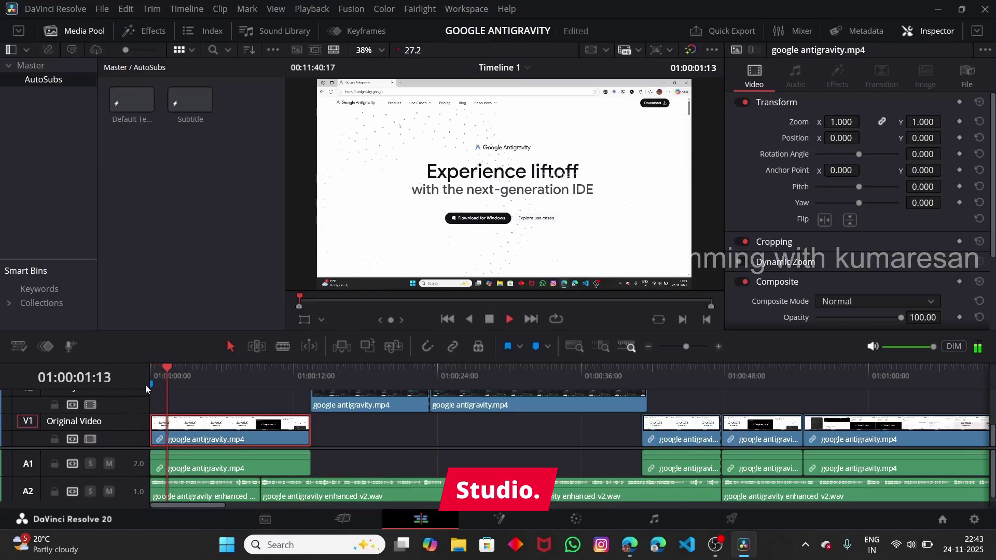
{"action": "left_click", "coordinate": [197, 313]}
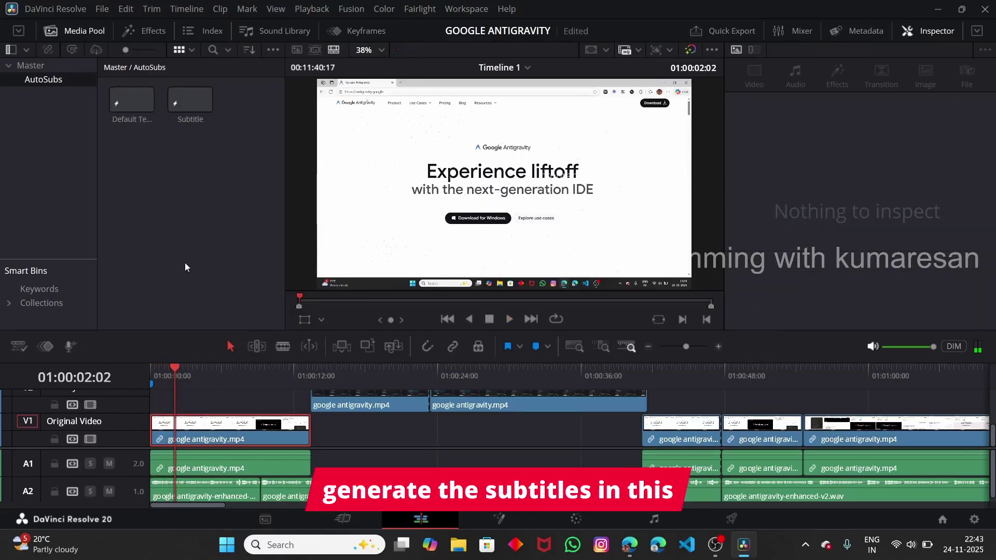
{"action": "key", "text": "ctrl+s"}
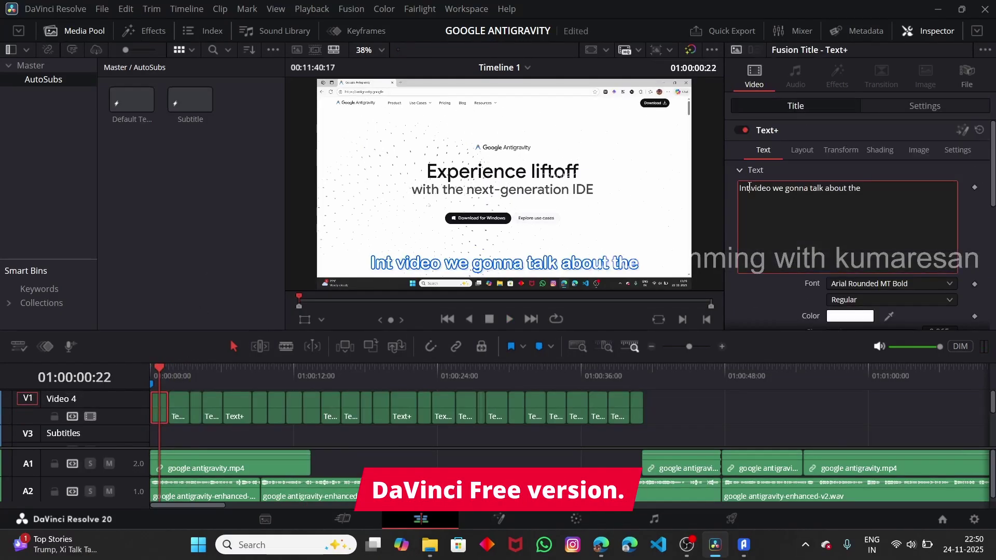
- Correct the first subtitle to 'In this video we gonna talk about the' and play it back
{"action": "key", "text": "BackSpace"}
{"action": "type", "text": "this"}
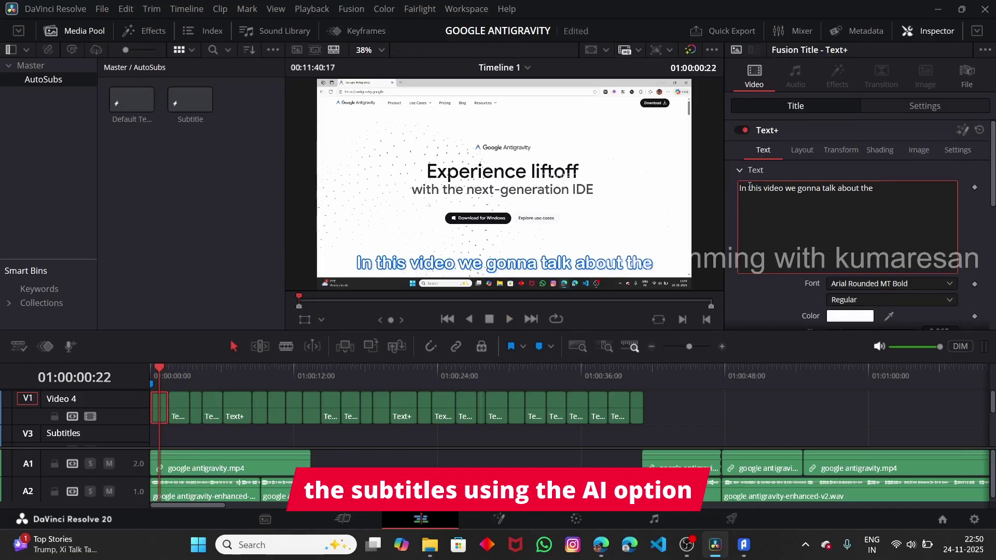
{"action": "left_click", "coordinate": [758, 310]}
{"action": "key", "text": "space"}
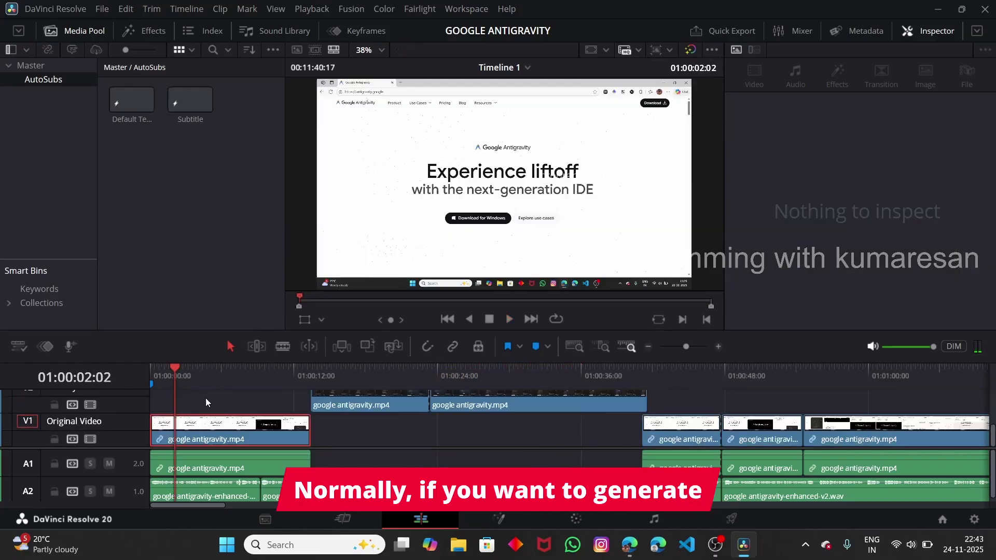
{"action": "left_click", "coordinate": [206, 402]}
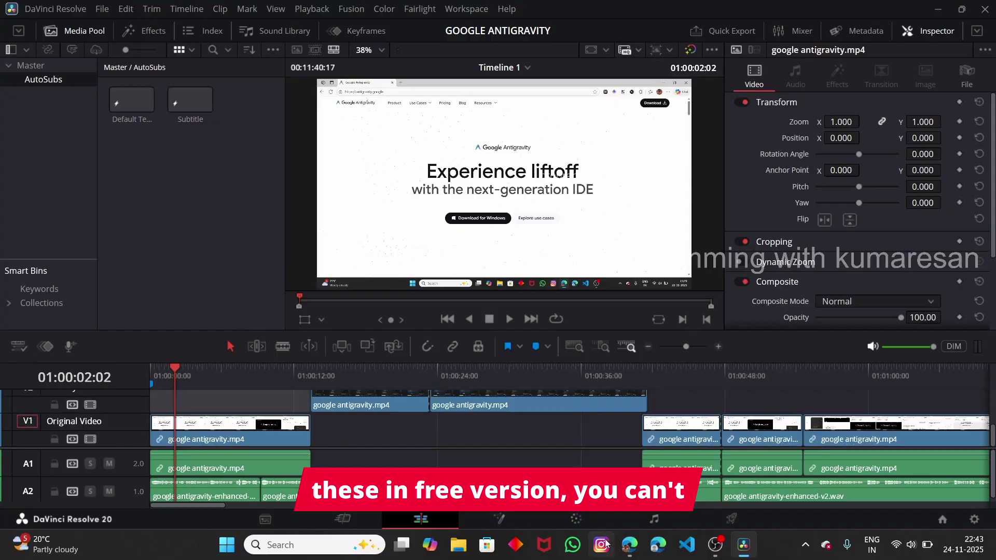
- Highlight the first line of Google's AI Overview about free subtitle generation
{"action": "left_click", "coordinate": [634, 549]}
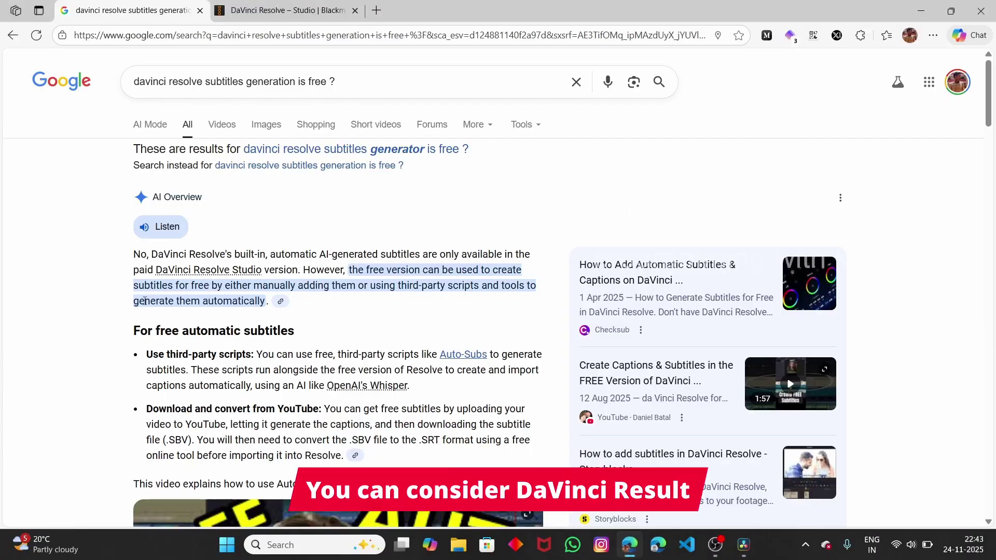
{"action": "left_click_drag", "start_coordinate": [135, 265], "coordinate": [330, 286]}
{"action": "left_click", "coordinate": [306, 315]}
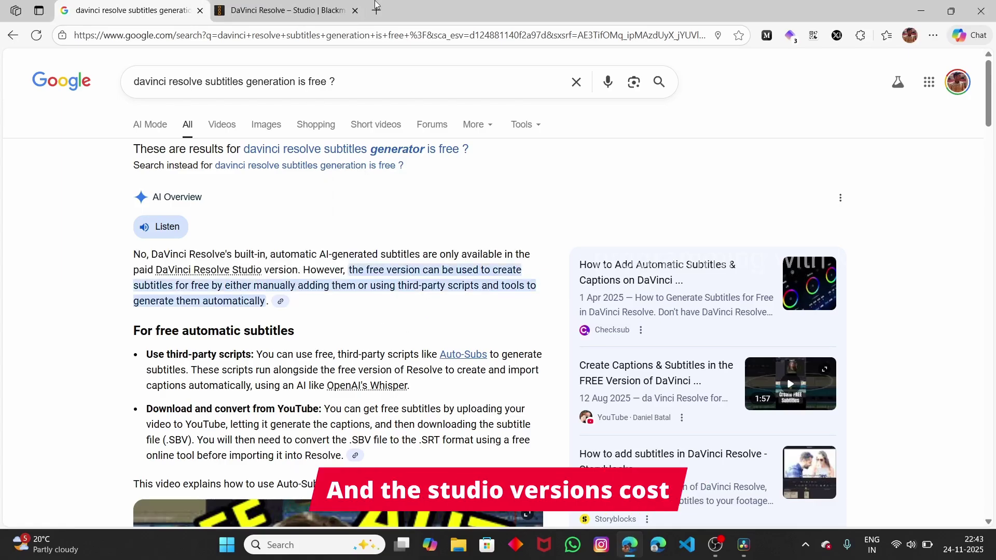
- Show the DaVinci Resolve Studio product page and scroll to its Buy Online price
{"action": "left_click", "coordinate": [323, 12]}
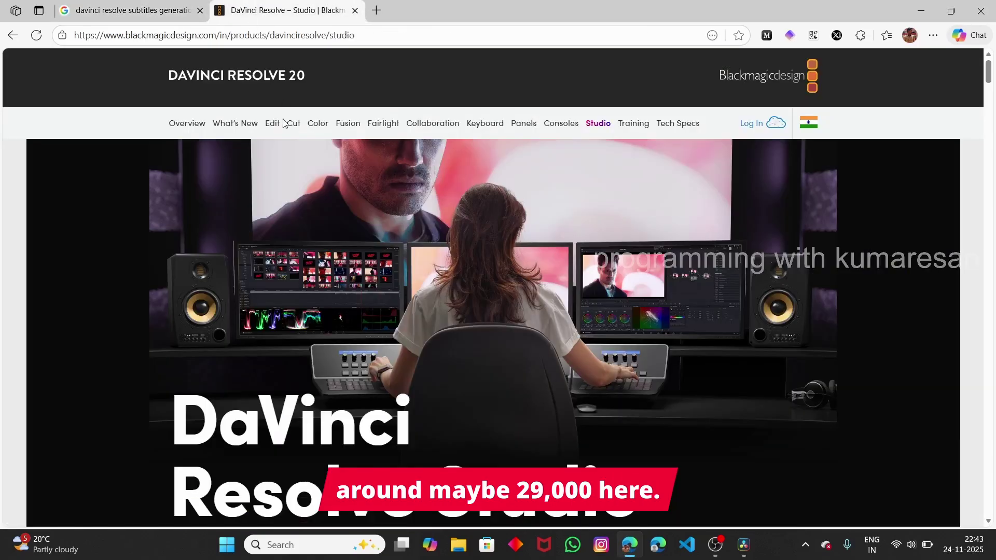
{"action": "scroll", "coordinate": [249, 254], "scroll_direction": "down", "scroll_amount": 4}
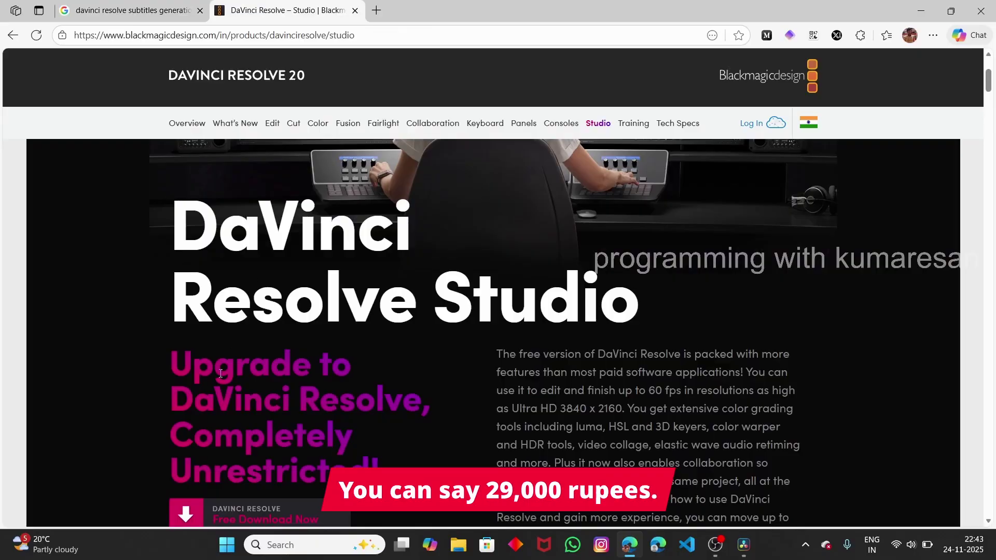
{"action": "scroll", "coordinate": [217, 384], "scroll_direction": "down", "scroll_amount": 3}
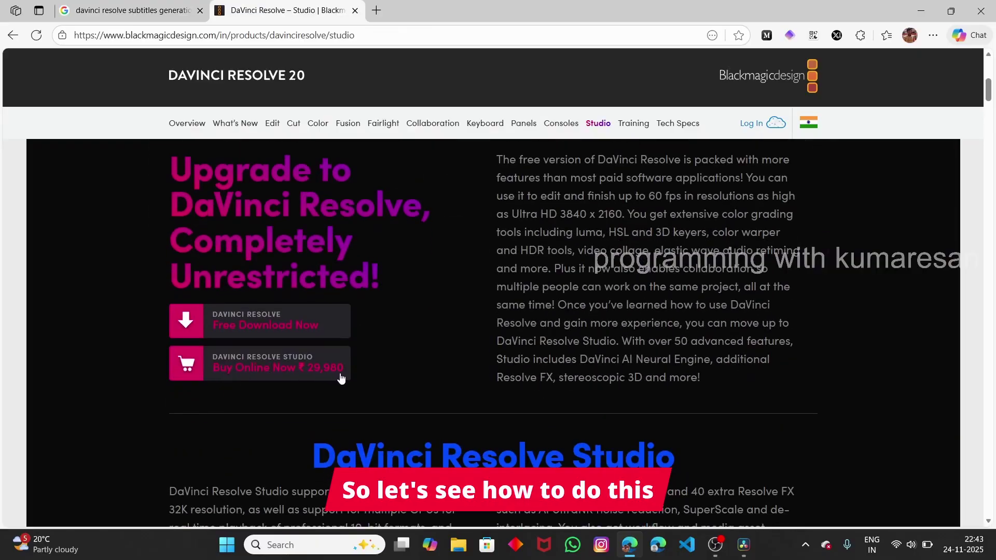
{"action": "scroll", "coordinate": [355, 374], "scroll_direction": "up", "scroll_amount": 6}
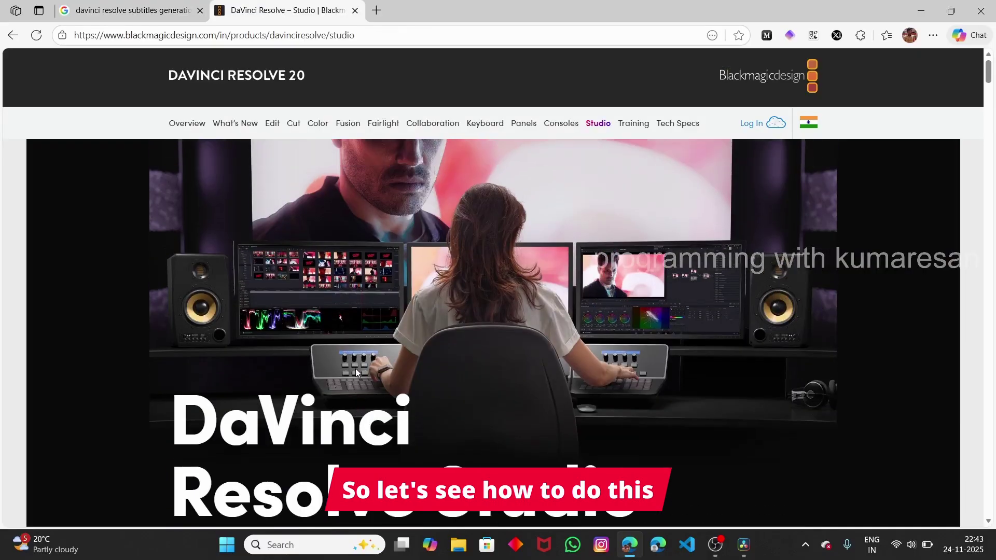
- Search 'autosubs davinci' in a new Edge tab and open the AutoSubs project page
{"action": "left_click", "coordinate": [745, 545]}
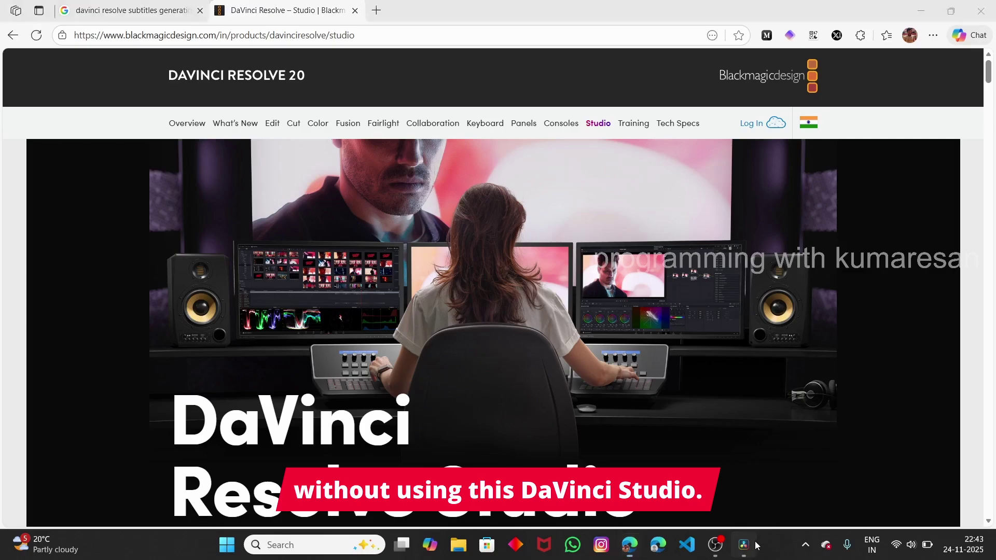
{"action": "scroll", "coordinate": [286, 415], "scroll_direction": "up", "scroll_amount": 2}
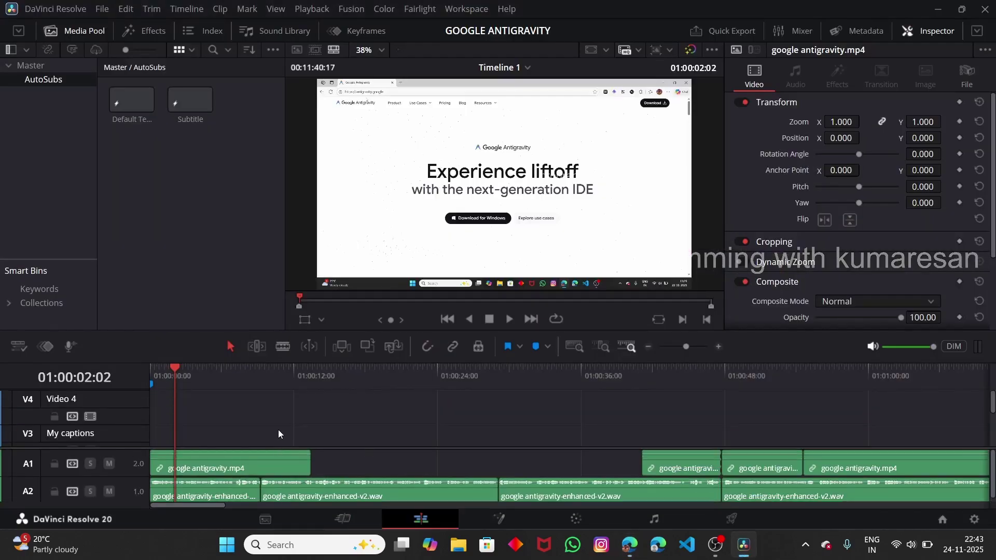
{"action": "scroll", "coordinate": [279, 430], "scroll_direction": "down", "scroll_amount": 2}
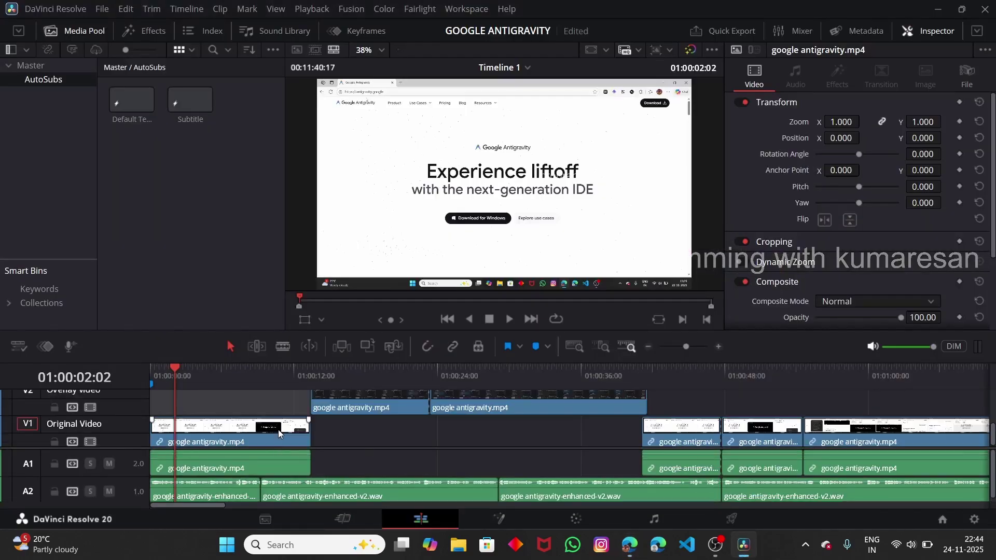
{"action": "left_click", "coordinate": [625, 550]}
{"action": "left_click", "coordinate": [374, 10]}
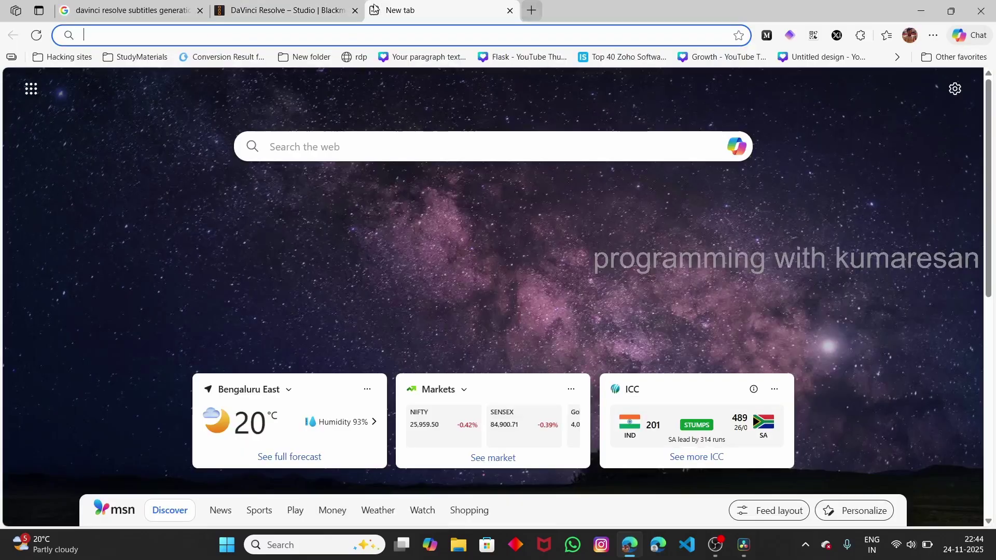
{"action": "type", "text": "autosubs davinci"}
{"action": "key", "text": "Return"}
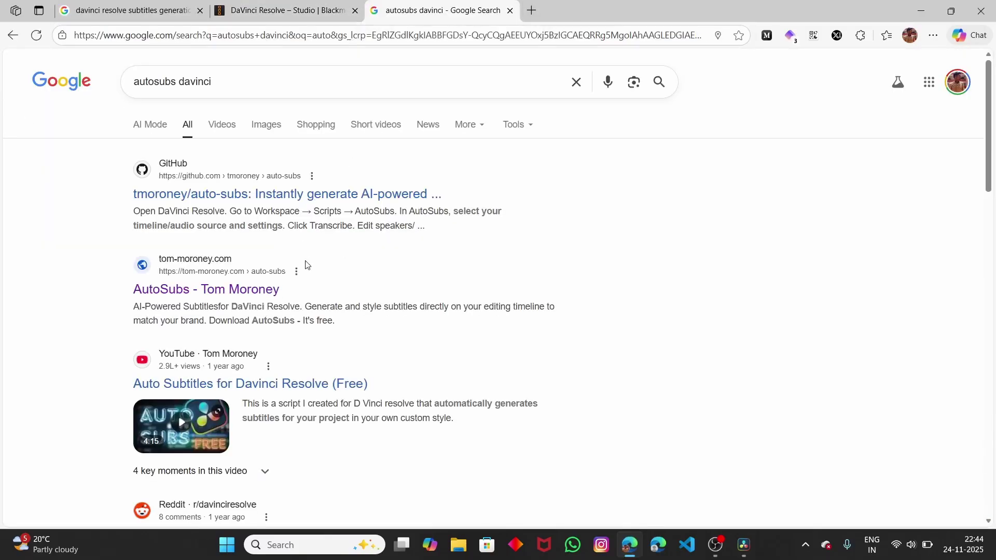
{"action": "left_click", "coordinate": [264, 291]}
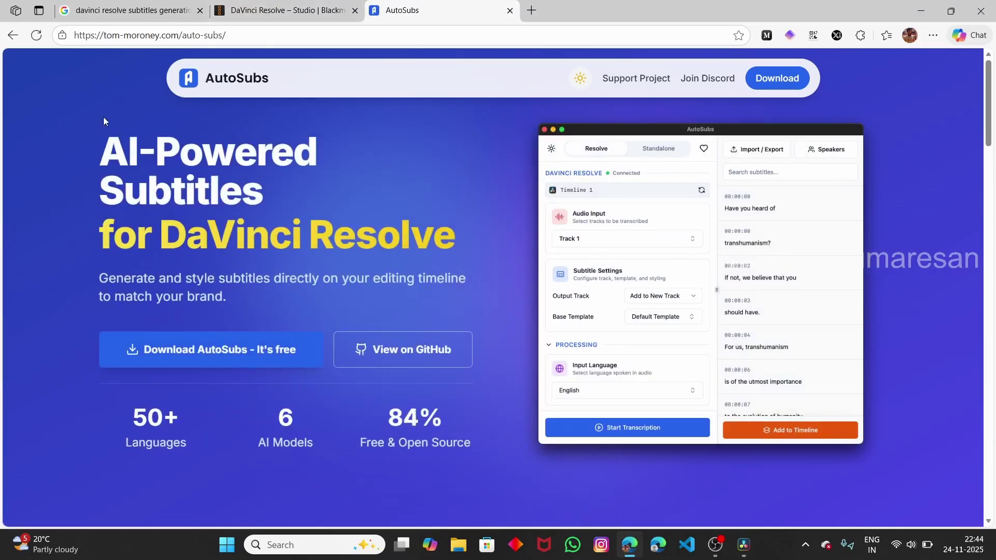
- Highlight the AI-Powered Subtitles heading, intro, and the 50+ Languages and 6 AI Models stats
{"action": "left_click_drag", "start_coordinate": [97, 160], "coordinate": [475, 240]}
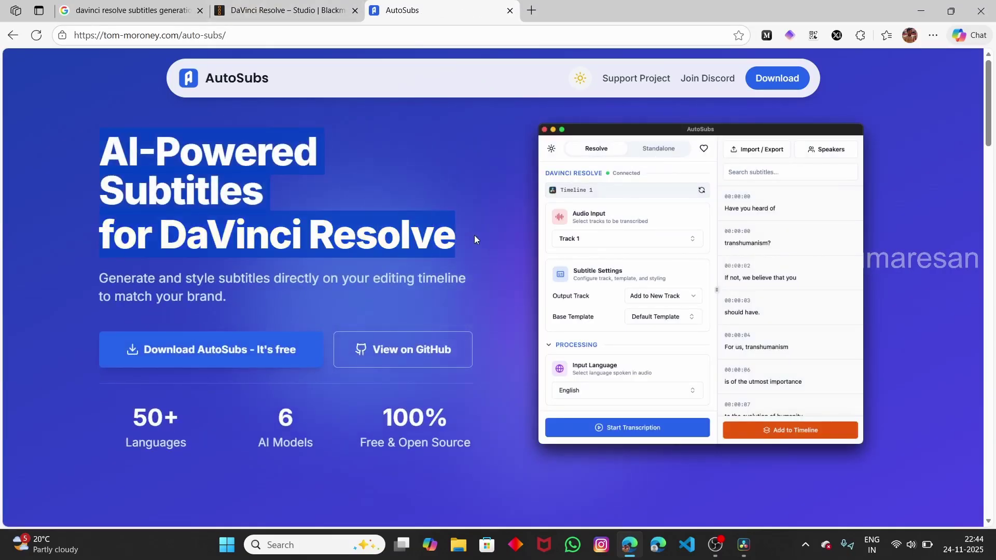
{"action": "left_click", "coordinate": [92, 182]}
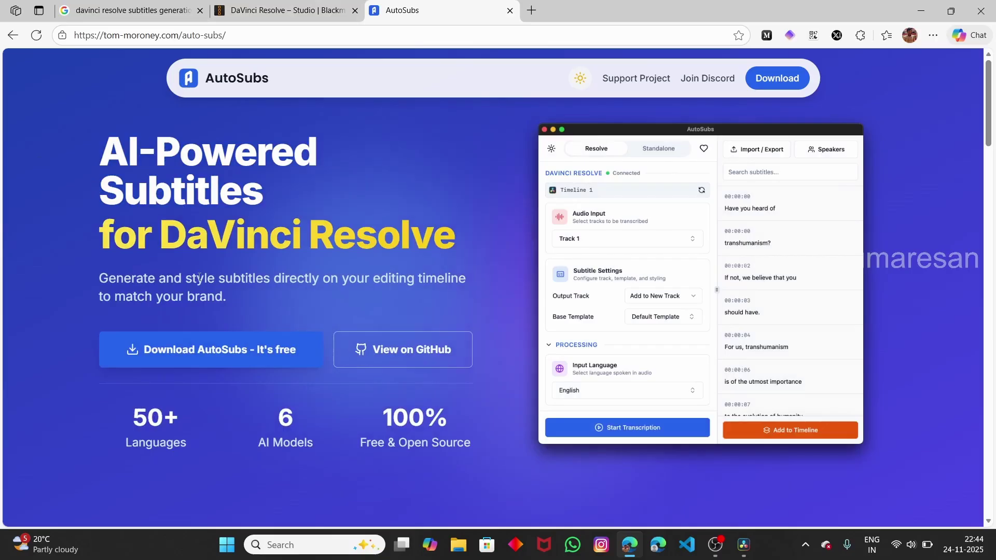
{"action": "left_click_drag", "start_coordinate": [235, 316], "coordinate": [58, 271]}
{"action": "left_click", "coordinate": [58, 271]}
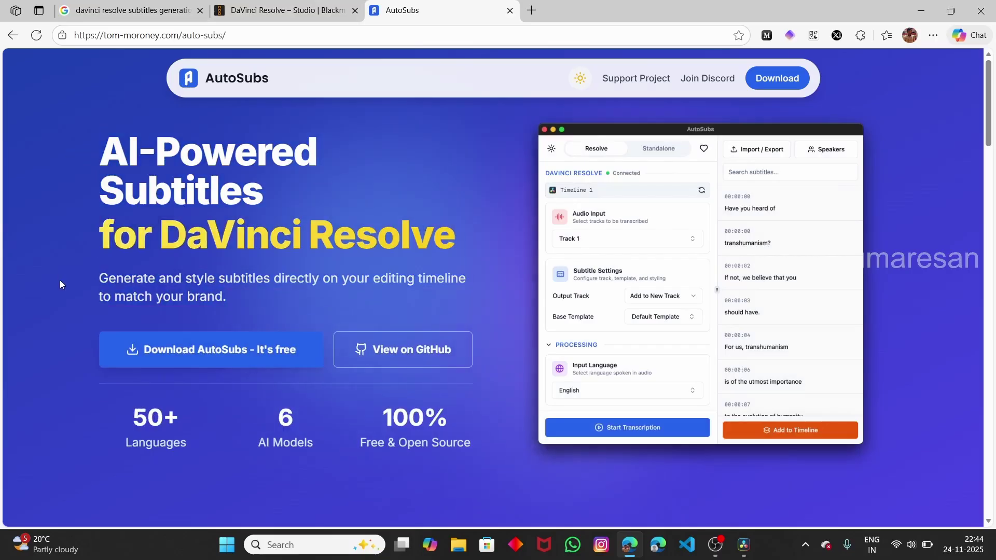
{"action": "scroll", "coordinate": [60, 279], "scroll_direction": "down", "scroll_amount": 6}
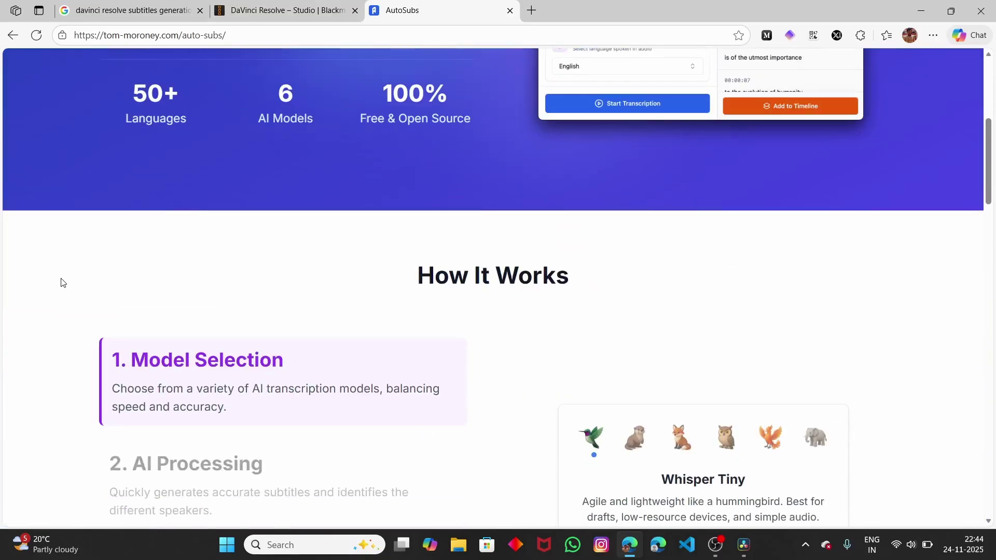
{"action": "scroll", "coordinate": [139, 272], "scroll_direction": "up", "scroll_amount": 3}
{"action": "triple_click", "coordinate": [139, 273]}
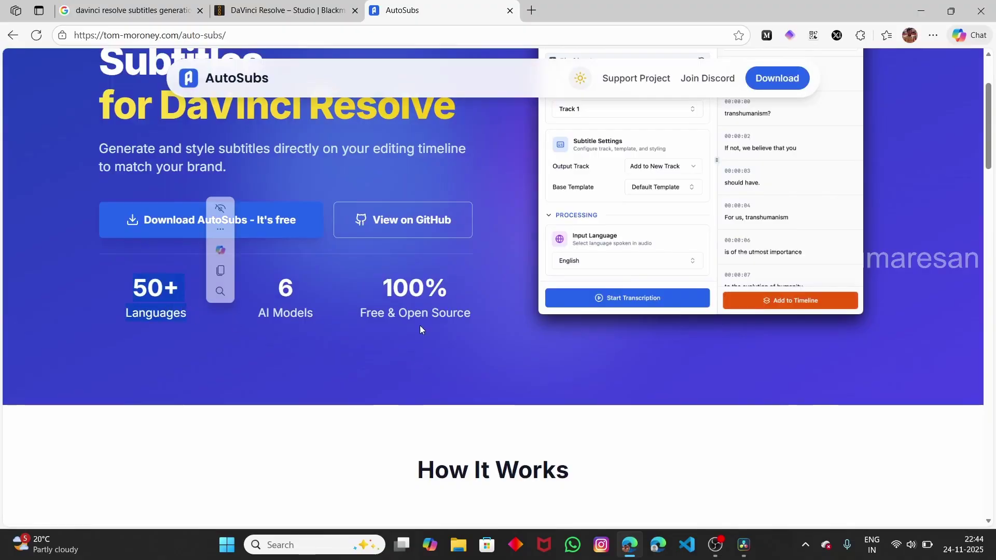
{"action": "triple_click", "coordinate": [318, 303]}
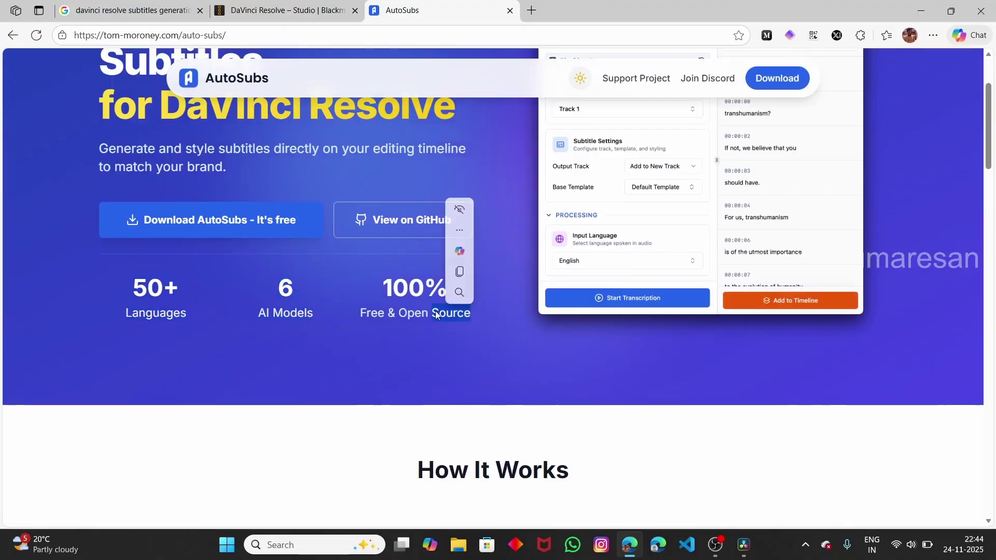
{"action": "left_click", "coordinate": [355, 320]}
- Scroll to the How It Works steps: Model Selection, AI Processing, Edit and Export
{"action": "scroll", "coordinate": [356, 321], "scroll_direction": "down", "scroll_amount": 10}
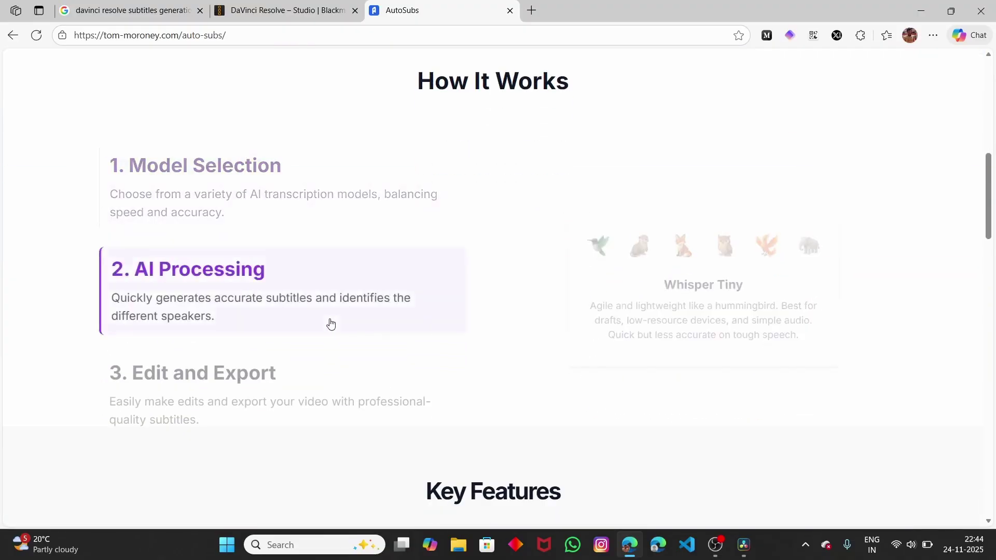
{"action": "scroll", "coordinate": [330, 323], "scroll_direction": "down", "scroll_amount": 4}
{"action": "scroll", "coordinate": [330, 321], "scroll_direction": "up", "scroll_amount": 15}
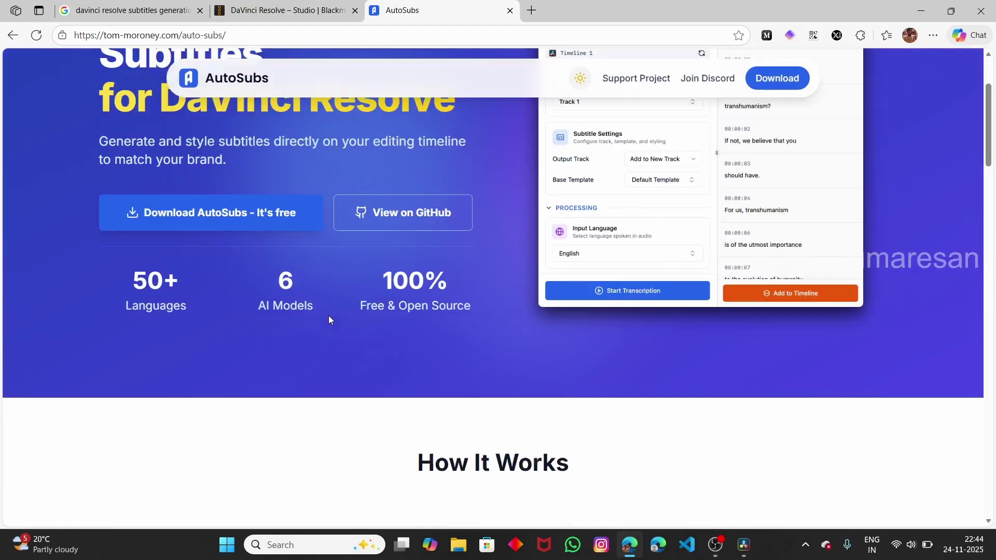
{"action": "scroll", "coordinate": [328, 315], "scroll_direction": "up", "scroll_amount": 3}
- Cancel the duplicate AutoSubs download and run the earlier AutoSubs-windows-x86_64.exe from Downloads
{"action": "left_click", "coordinate": [263, 349]}
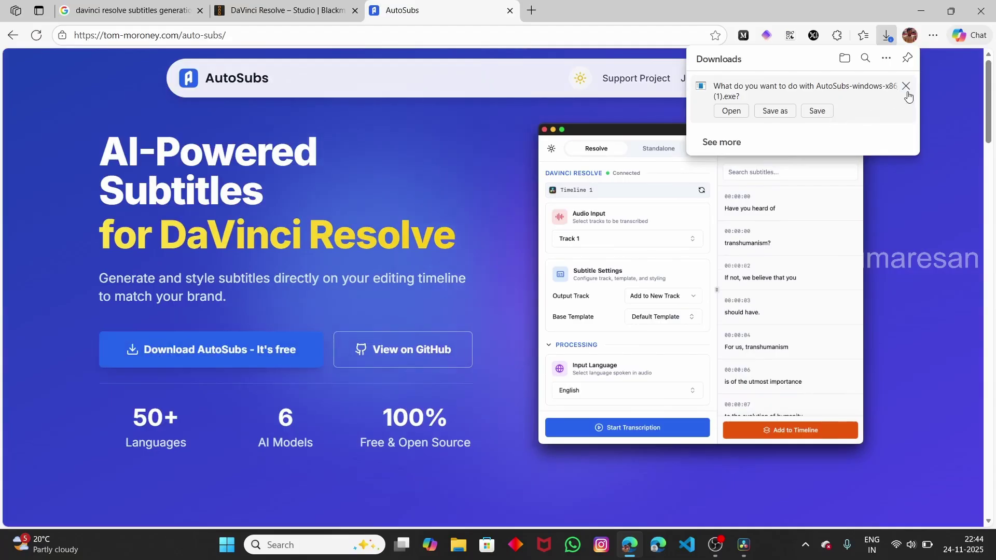
{"action": "left_click", "coordinate": [906, 87]}
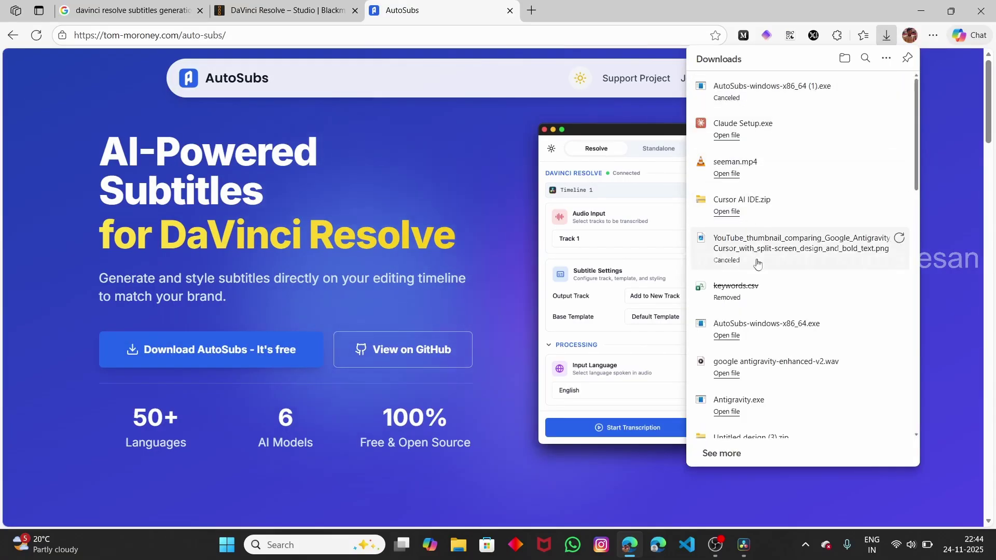
{"action": "left_click", "coordinate": [881, 324]}
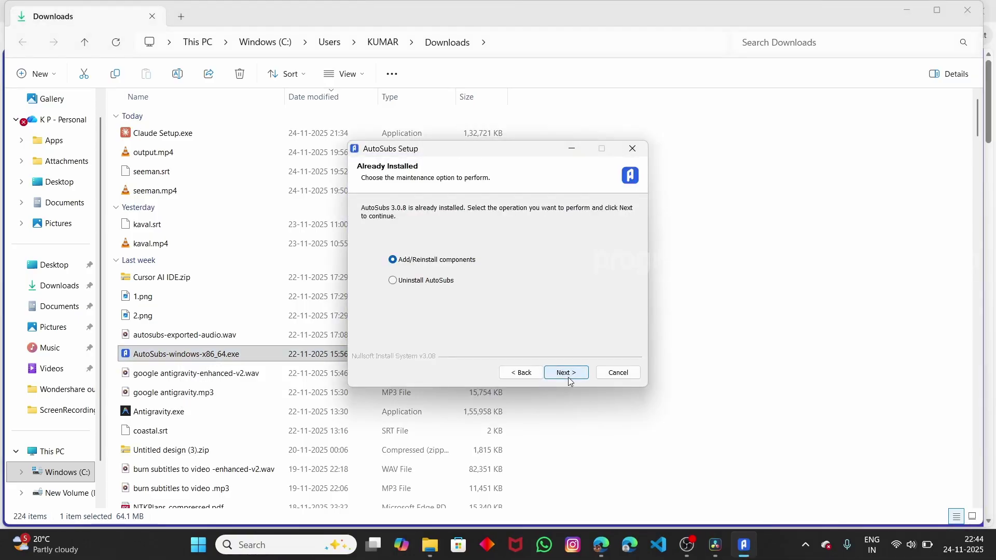
- Reinstall AutoSubs 3.0.8 with the default location, close setup and return to Resolve
{"action": "left_click", "coordinate": [569, 379]}
{"action": "left_click", "coordinate": [570, 378]}
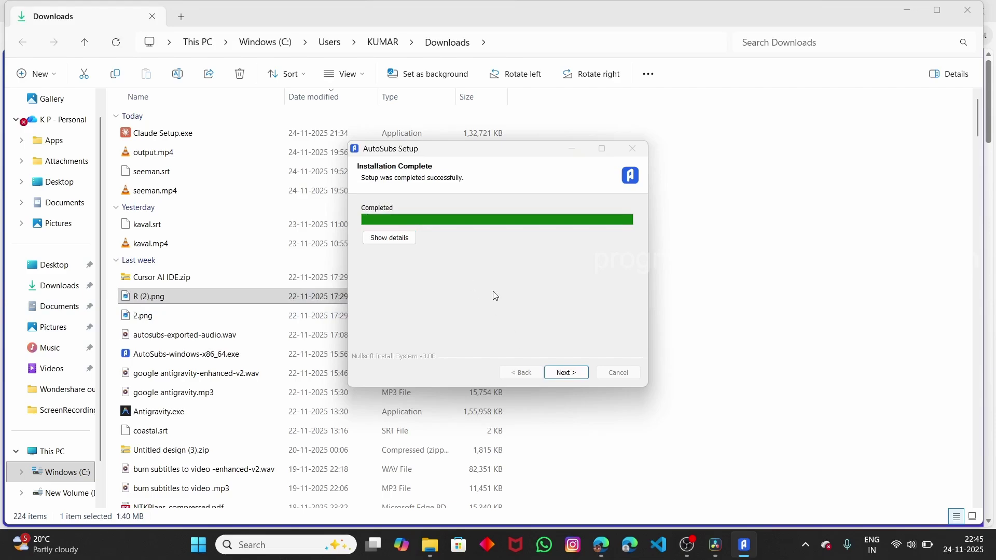
{"action": "left_click", "coordinate": [550, 374]}
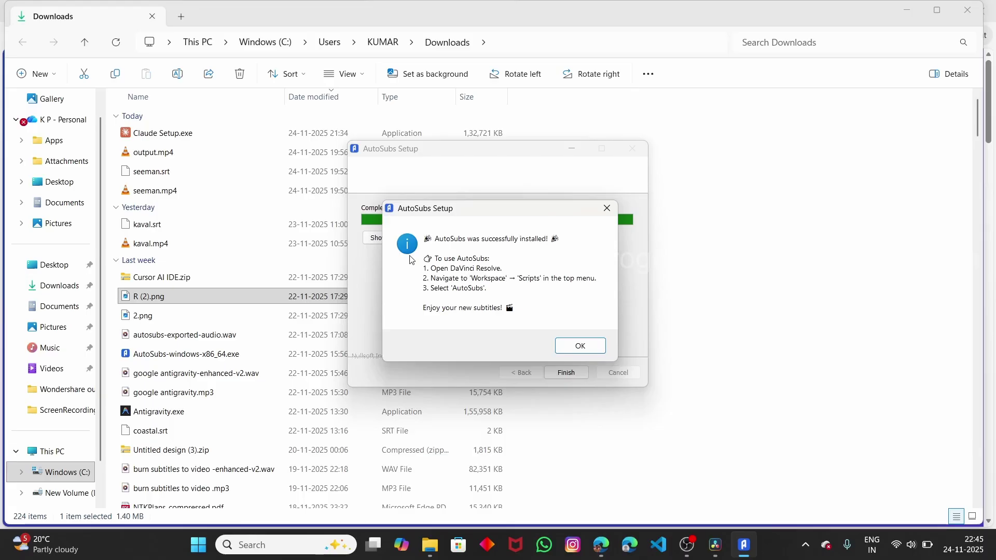
{"action": "left_click", "coordinate": [574, 345]}
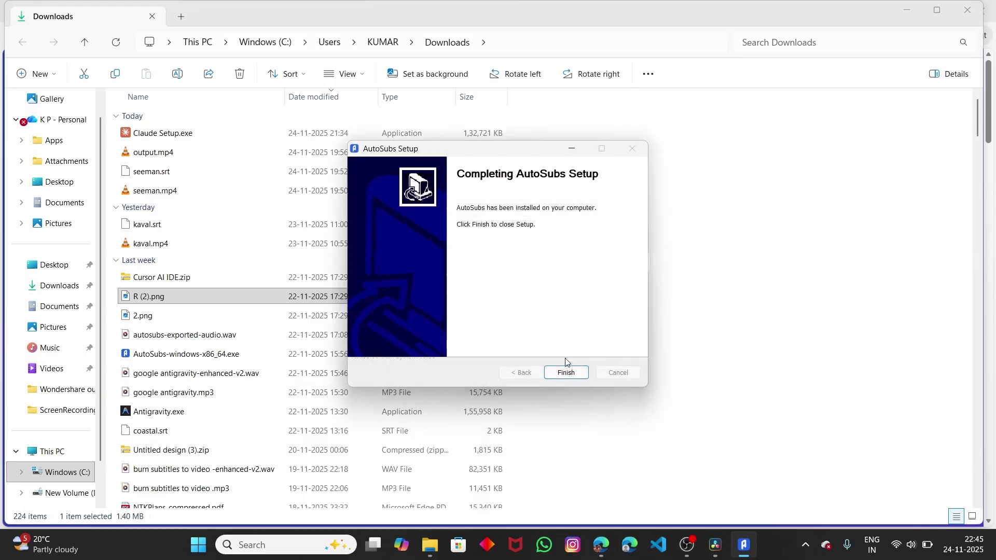
{"action": "left_click", "coordinate": [566, 372]}
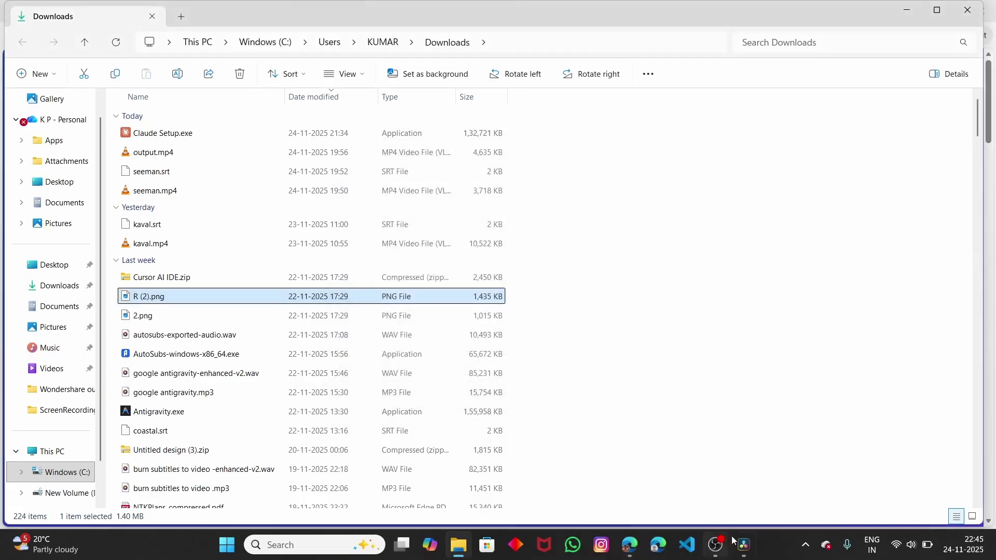
{"action": "left_click", "coordinate": [743, 545]}
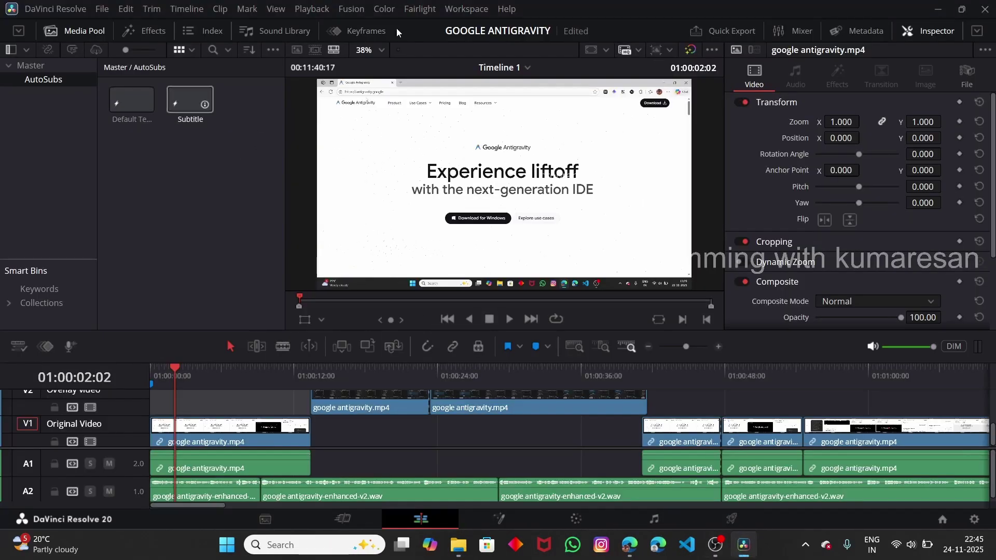
- Launch AutoSubs from Workspace > Scripts and drag the playhead back to the Timeline 1 start
{"action": "left_click", "coordinate": [470, 10]}
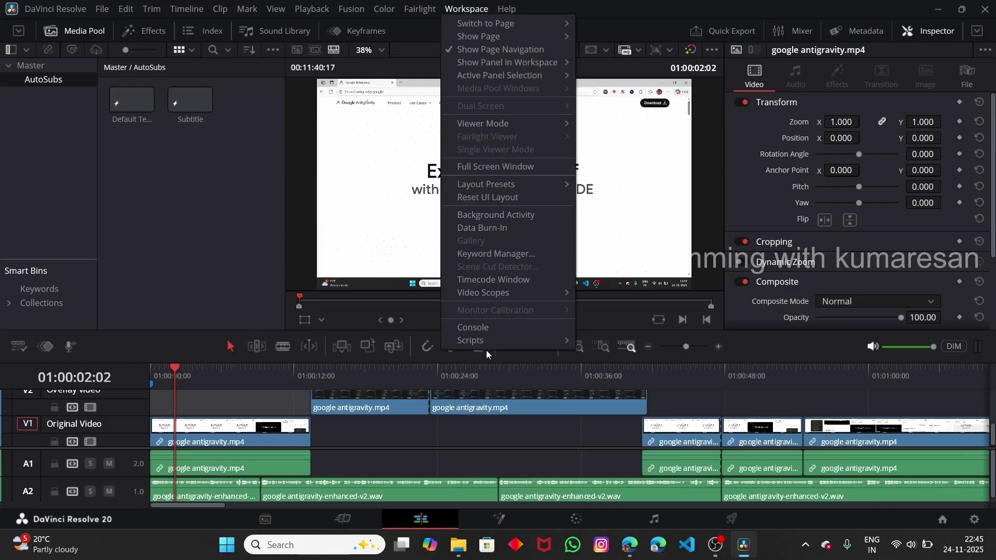
{"action": "mouse_move", "coordinate": [553, 341]}
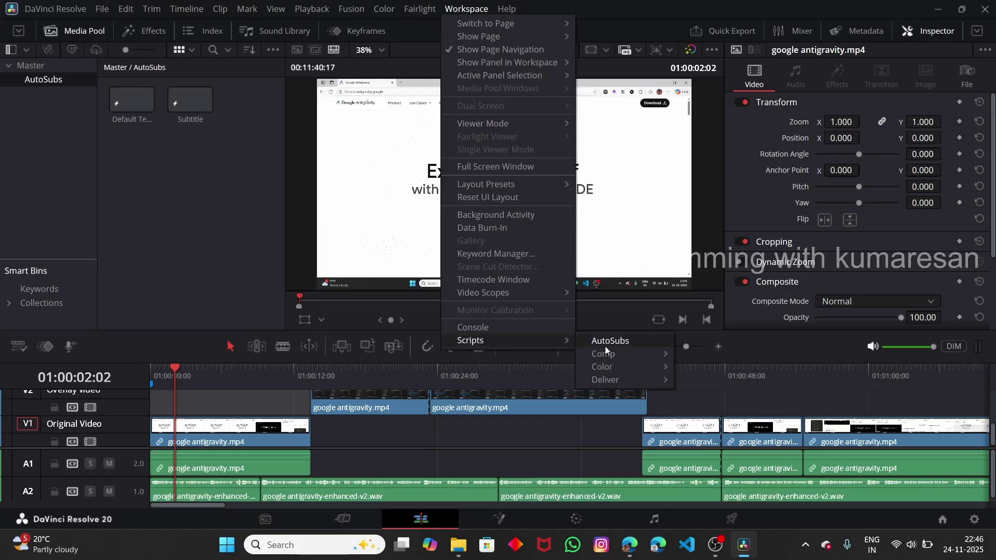
{"action": "left_click", "coordinate": [196, 295]}
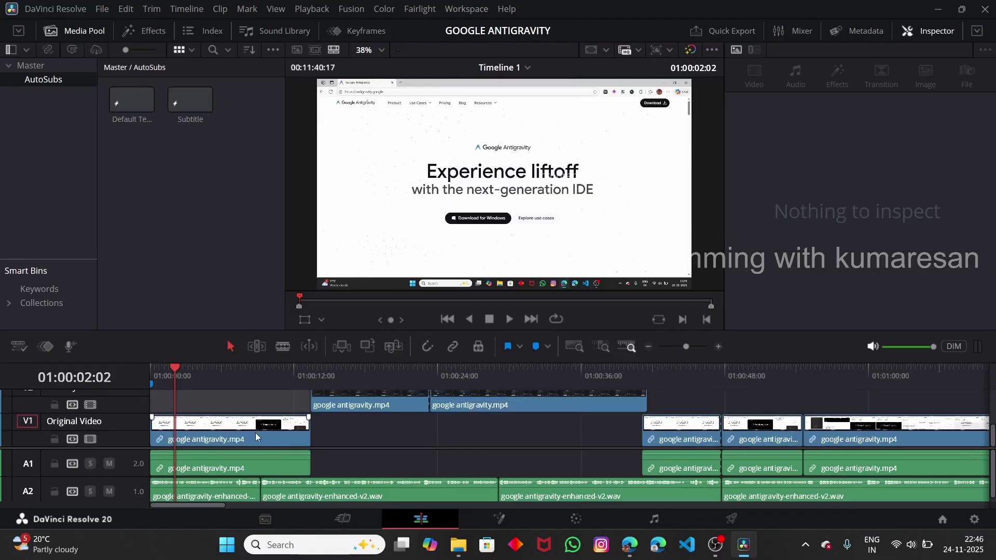
{"action": "left_click_drag", "start_coordinate": [161, 368], "coordinate": [148, 367]}
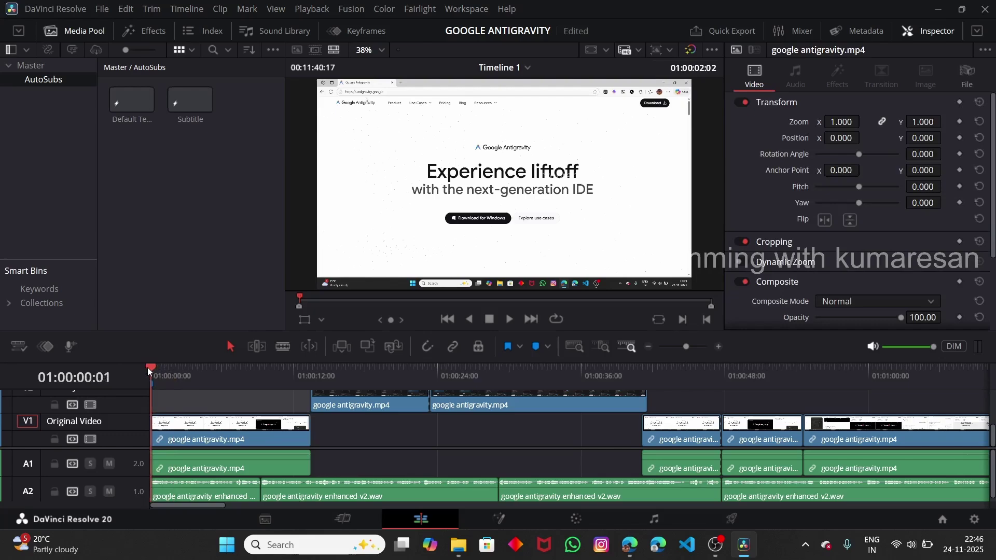
- Save at the first frame, then park the playhead at 01:00:41:06 and inspect tracks V3/V4
{"action": "left_click", "coordinate": [148, 367]}
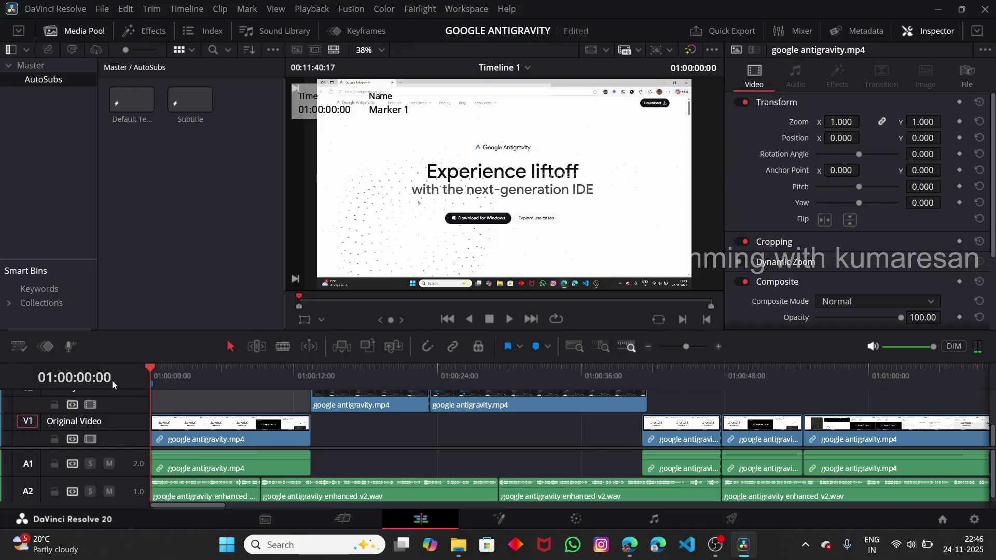
{"action": "key", "text": "ctrl+s"}
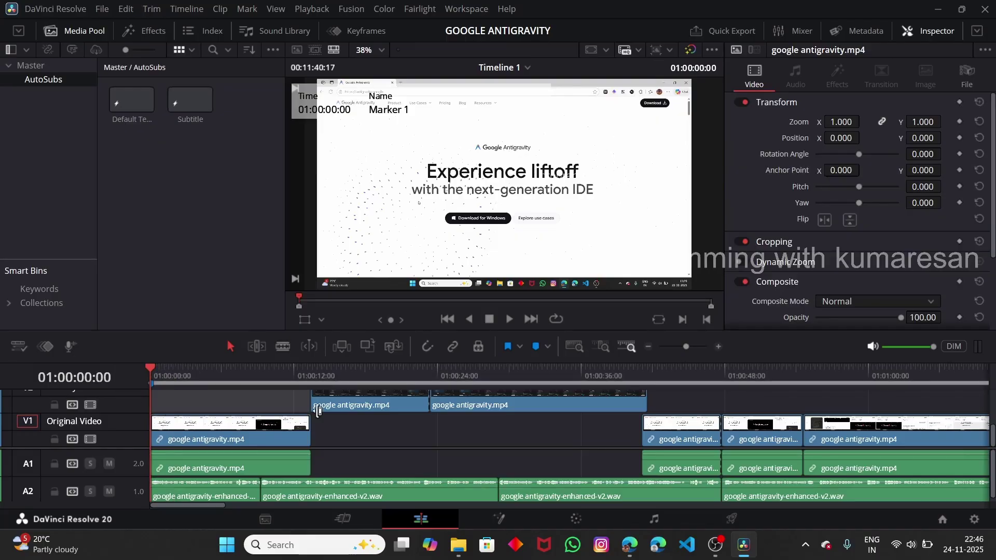
{"action": "left_click", "coordinate": [673, 375]}
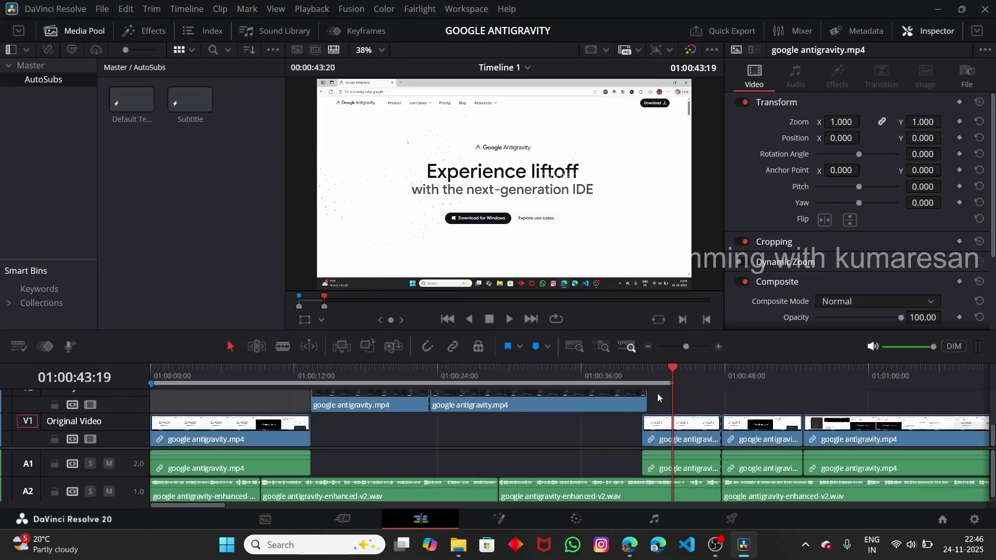
{"action": "left_click_drag", "start_coordinate": [672, 371], "coordinate": [644, 374]}
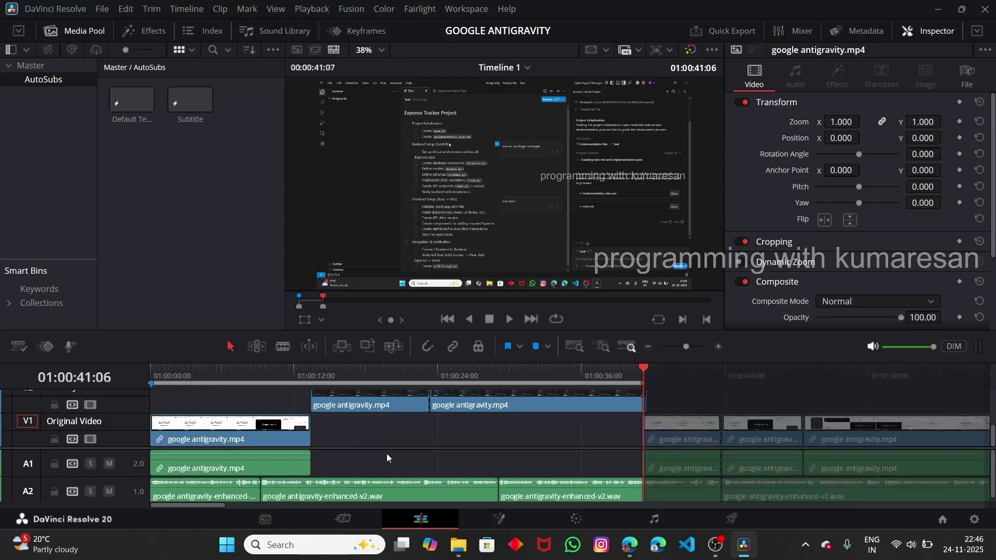
{"action": "scroll", "coordinate": [263, 401], "scroll_direction": "up", "scroll_amount": 3}
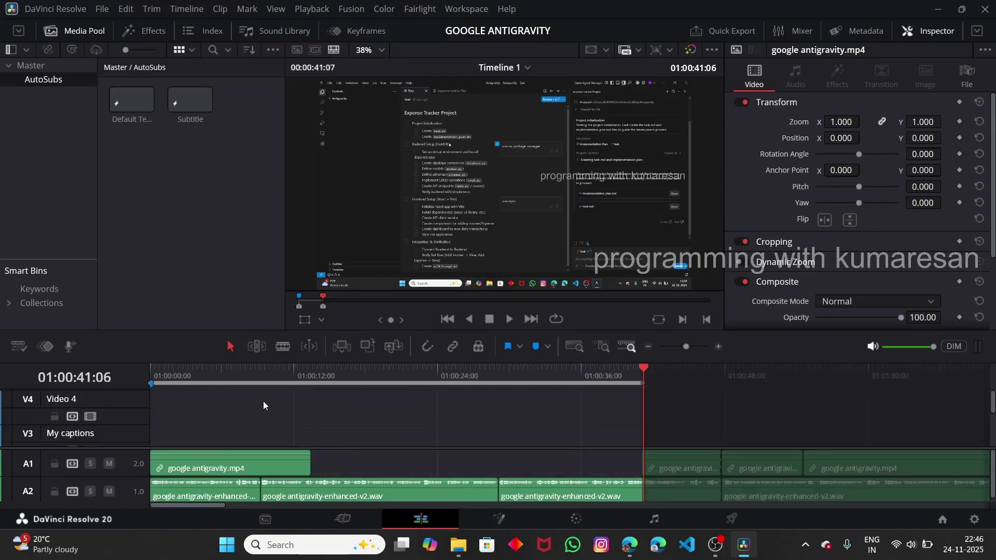
{"action": "scroll", "coordinate": [263, 406], "scroll_direction": "down", "scroll_amount": 3}
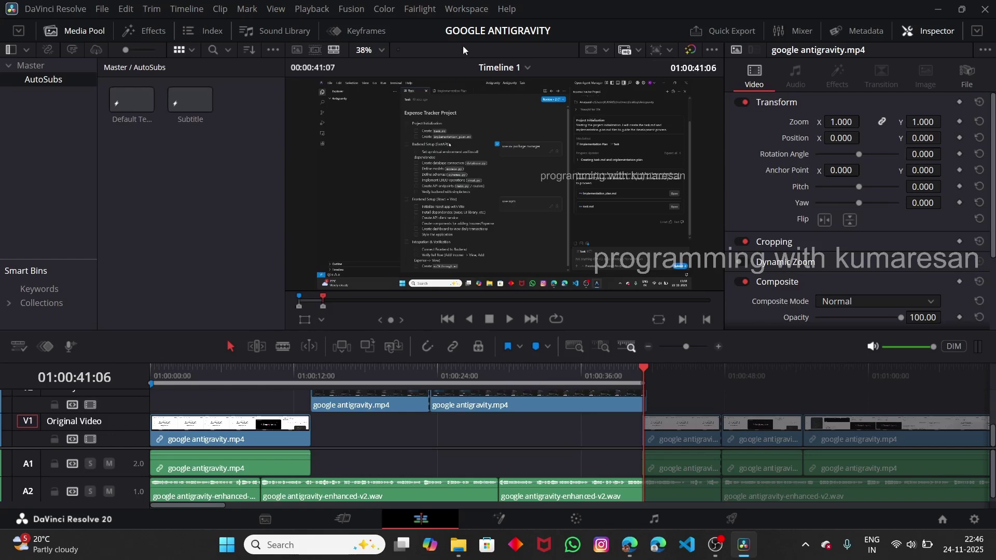
- Launch AutoSubs from Workspace > Scripts, maximise it to look it over, then restore its size
{"action": "left_click", "coordinate": [462, 10]}
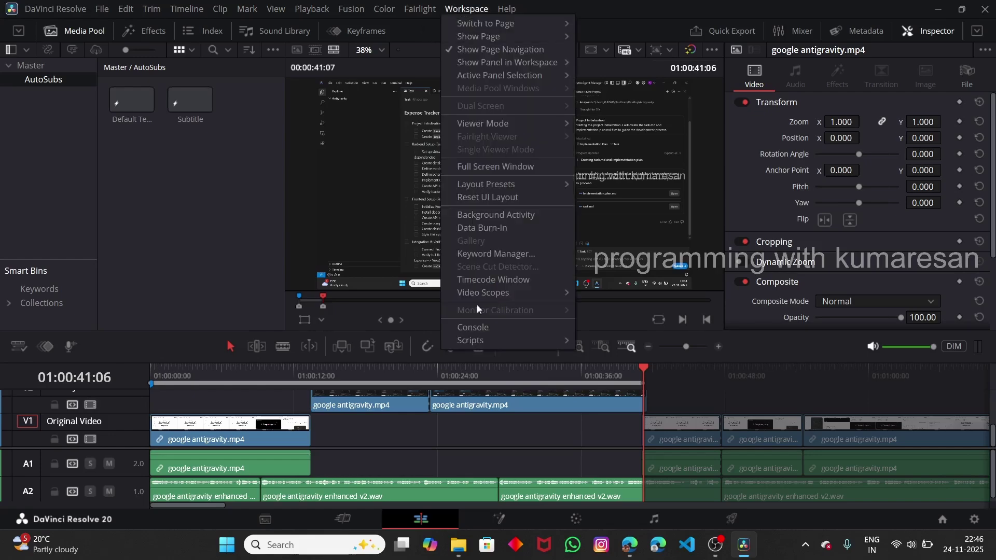
{"action": "mouse_move", "coordinate": [489, 336]}
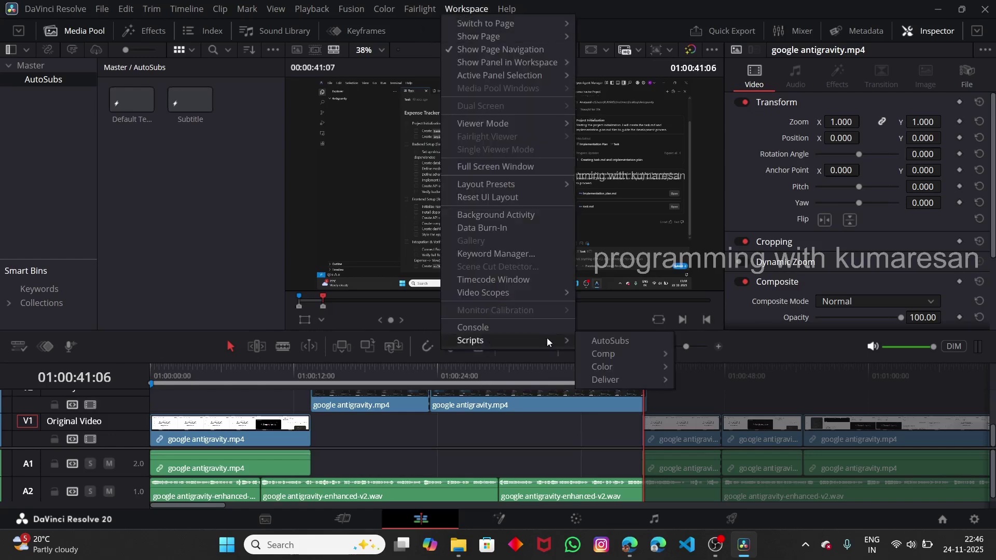
{"action": "left_click", "coordinate": [615, 341]}
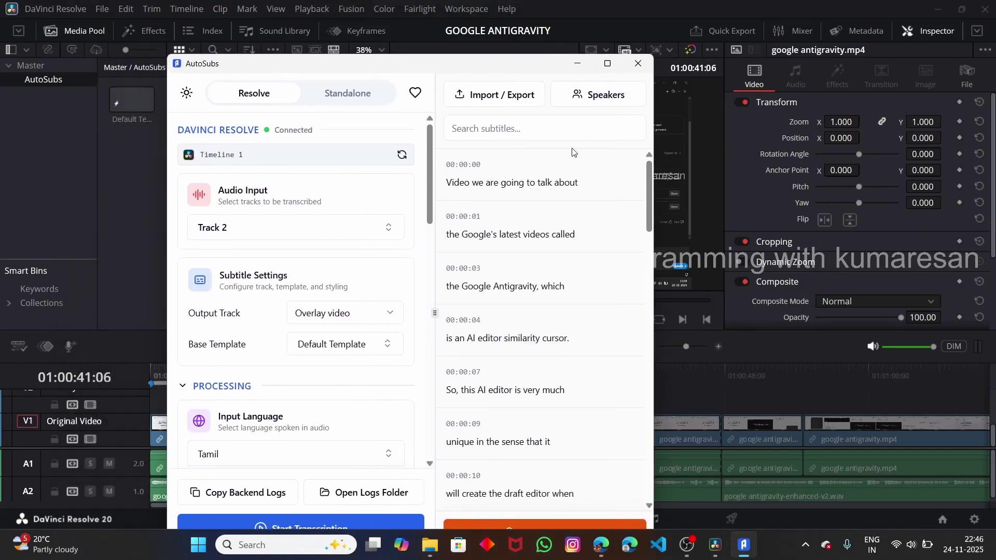
{"action": "left_click", "coordinate": [608, 63]}
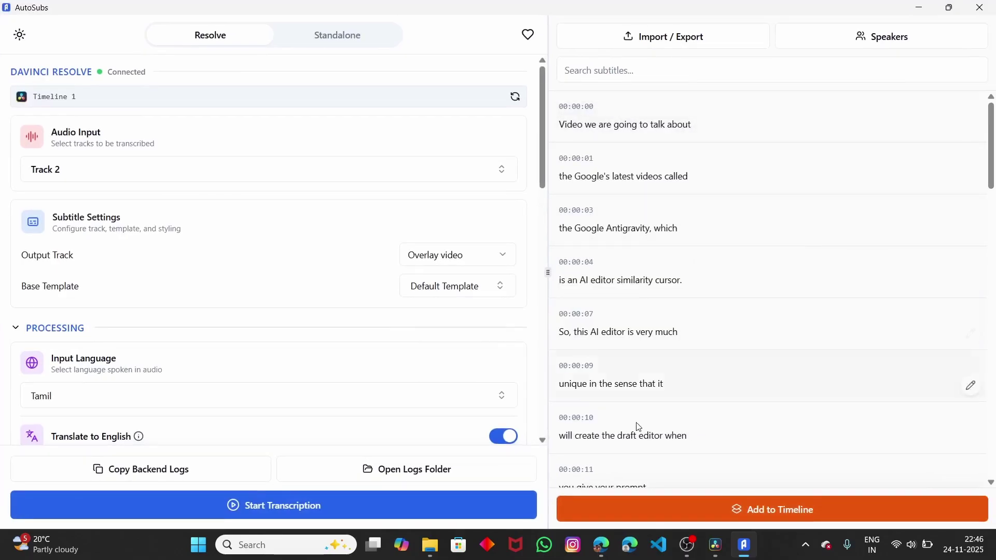
{"action": "scroll", "coordinate": [674, 431], "scroll_direction": "down", "scroll_amount": 6}
{"action": "scroll", "coordinate": [681, 438], "scroll_direction": "down", "scroll_amount": 5}
{"action": "scroll", "coordinate": [680, 434], "scroll_direction": "up", "scroll_amount": 10}
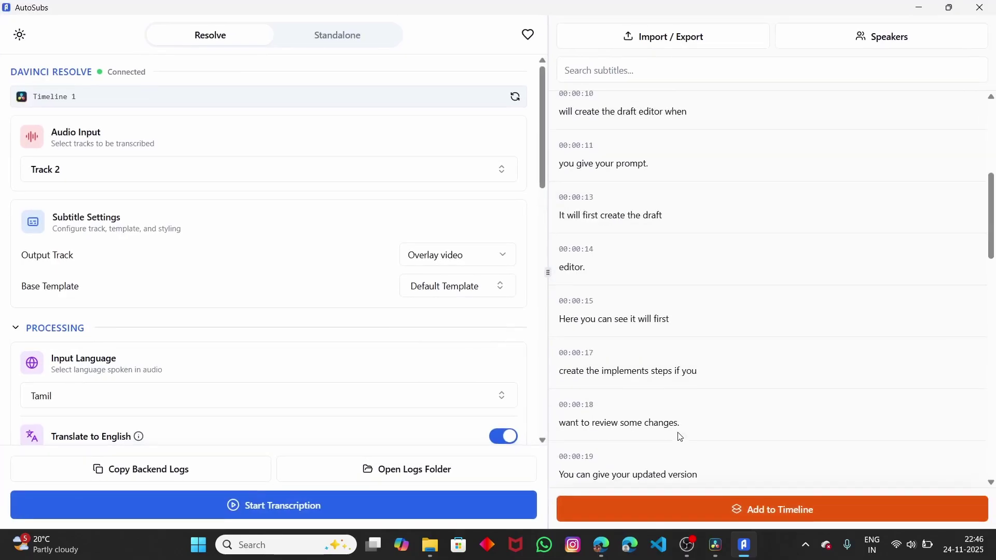
{"action": "double_click", "coordinate": [514, 11]}
- Confirm Audio 2 as AutoSubs' audio input and list the available output tracks
{"action": "left_click", "coordinate": [300, 229]}
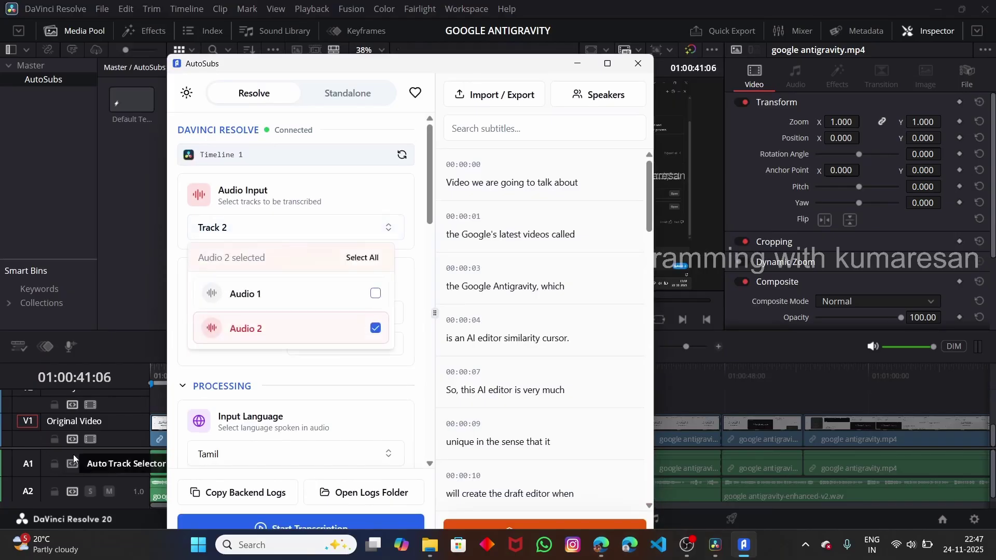
{"action": "left_click", "coordinate": [108, 445]}
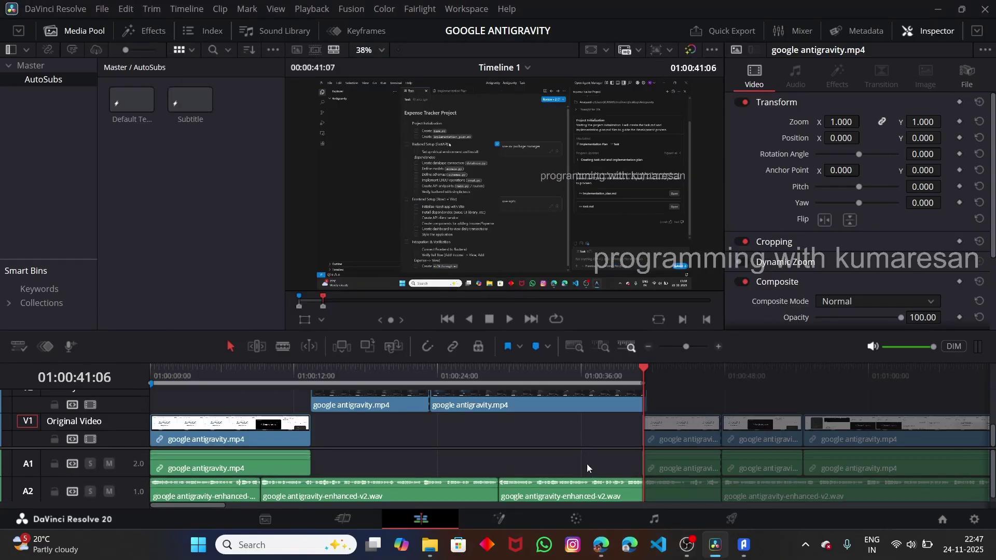
{"action": "left_click", "coordinate": [744, 545]}
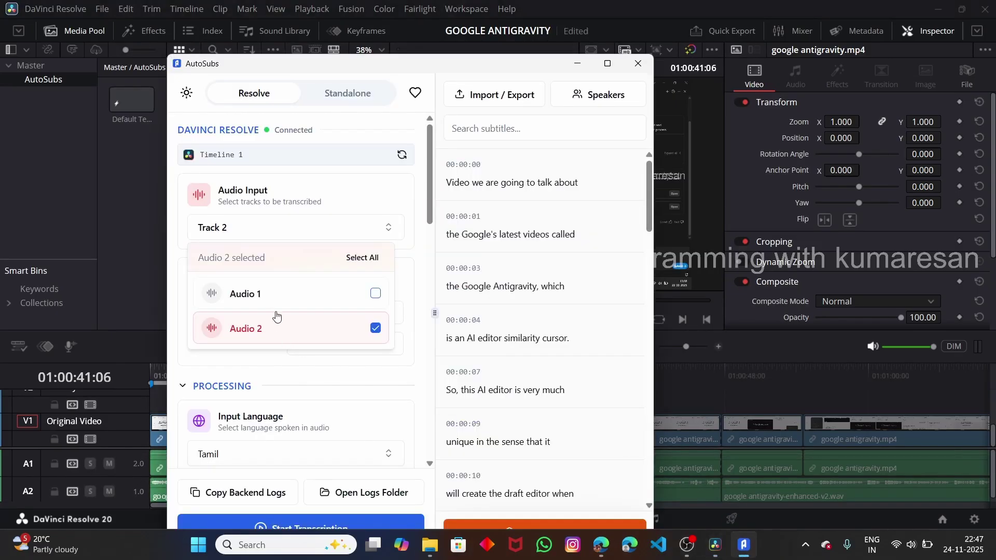
{"action": "left_click", "coordinate": [281, 328]}
{"action": "left_click", "coordinate": [330, 334]}
{"action": "left_click", "coordinate": [420, 284]}
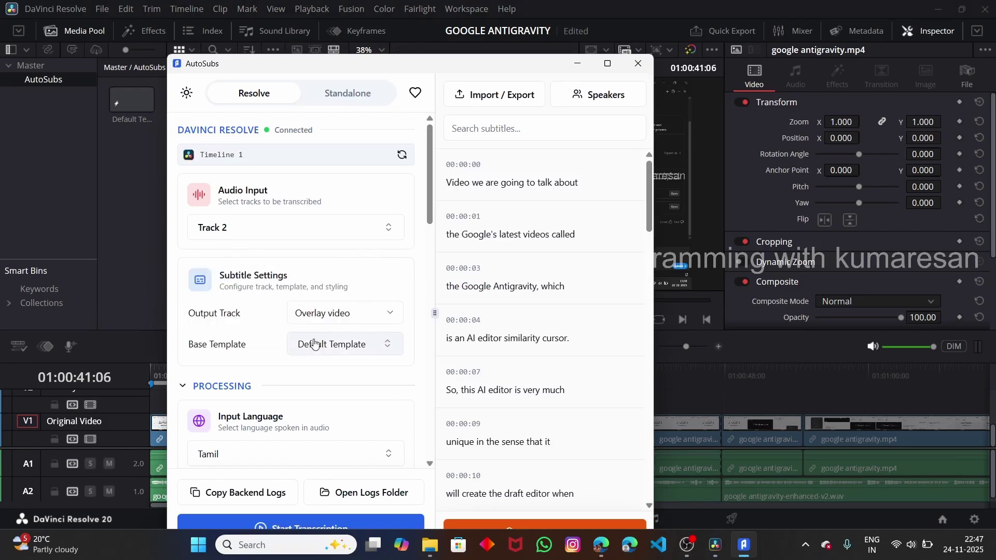
{"action": "left_click", "coordinate": [332, 315]}
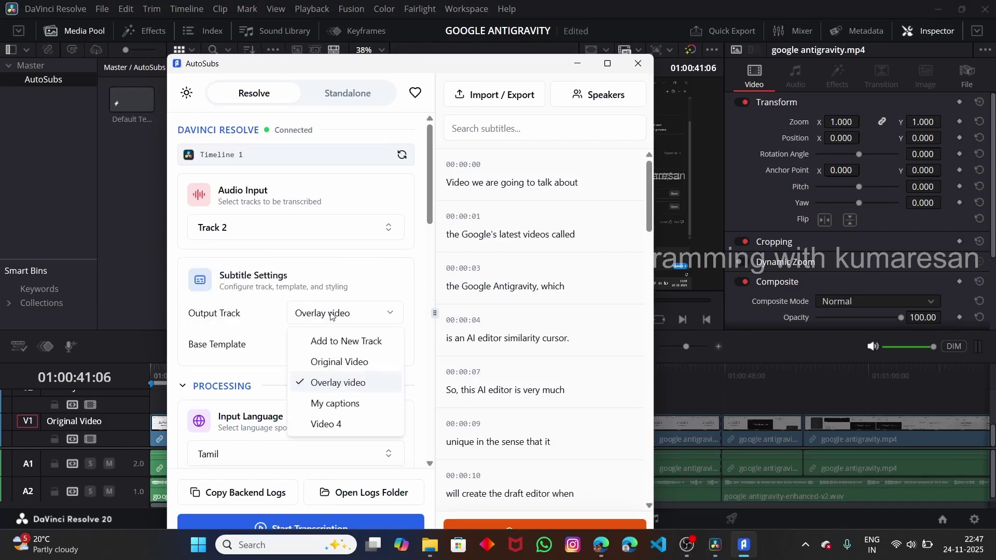
- Delete the My captions track and the empty Video 3 track from the timeline
{"action": "left_click", "coordinate": [265, 330]}
{"action": "left_click", "coordinate": [148, 401]}
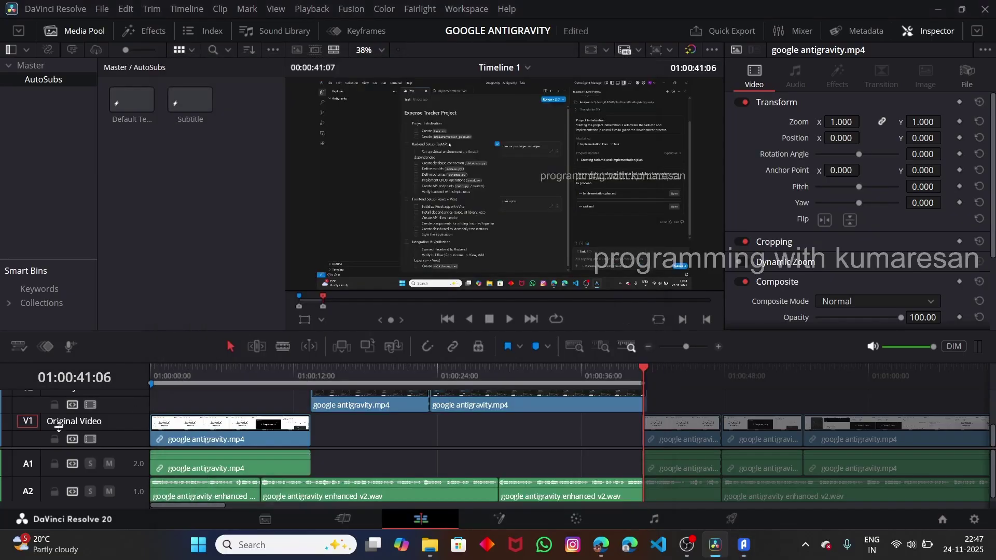
{"action": "scroll", "coordinate": [83, 418], "scroll_direction": "up", "scroll_amount": 3}
{"action": "scroll", "coordinate": [99, 421], "scroll_direction": "down", "scroll_amount": 3}
{"action": "scroll", "coordinate": [99, 421], "scroll_direction": "up", "scroll_amount": 3}
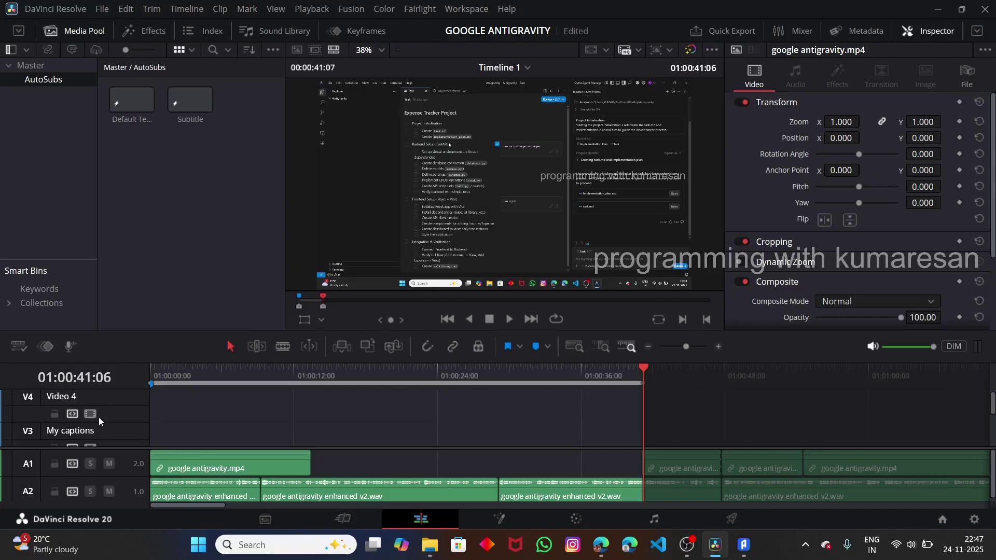
{"action": "right_click", "coordinate": [75, 431]}
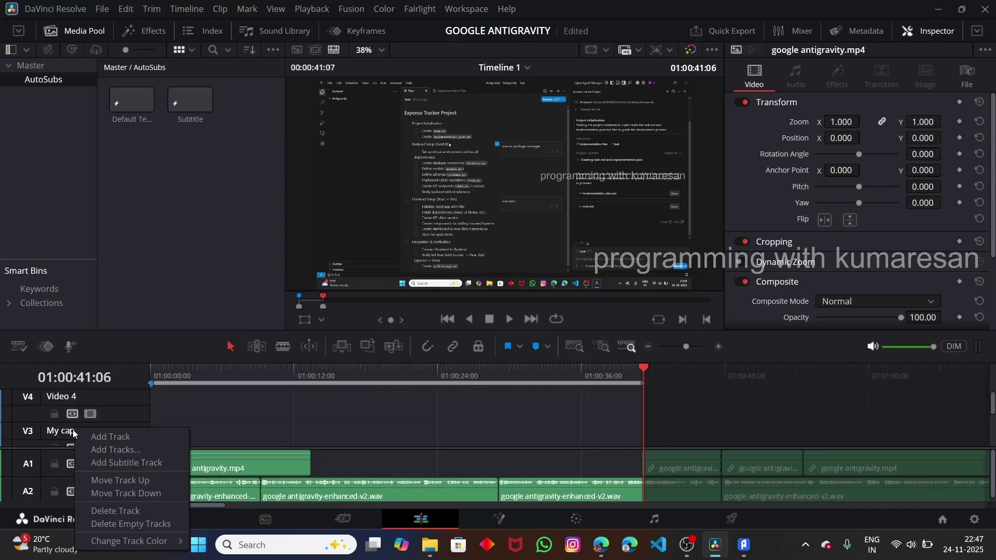
{"action": "left_click", "coordinate": [110, 512]}
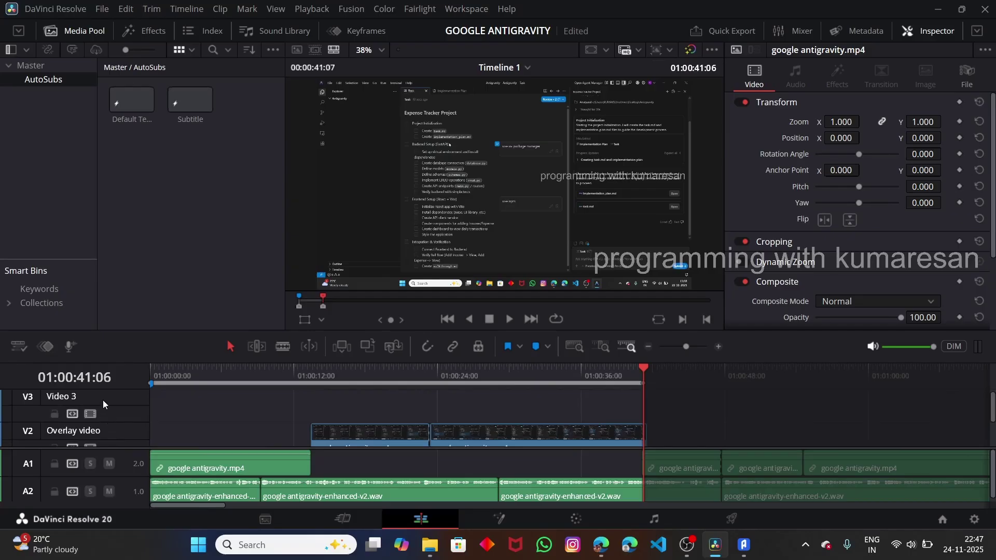
{"action": "right_click", "coordinate": [103, 400]}
{"action": "left_click", "coordinate": [136, 480]}
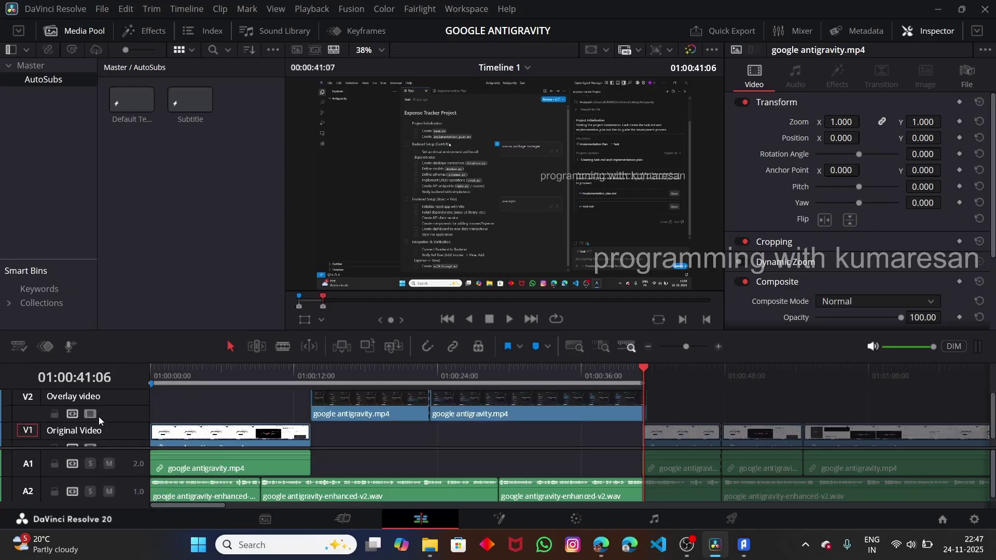
- Add a new video track above Overlay video and name it 'Subtitles'
{"action": "right_click", "coordinate": [45, 417]}
{"action": "left_click", "coordinate": [67, 421]}
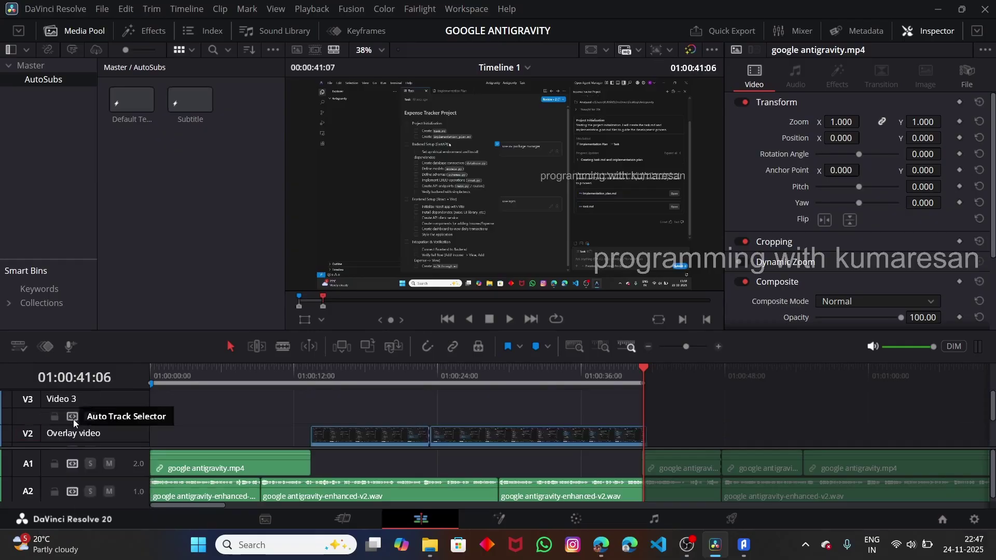
{"action": "double_click", "coordinate": [73, 400]}
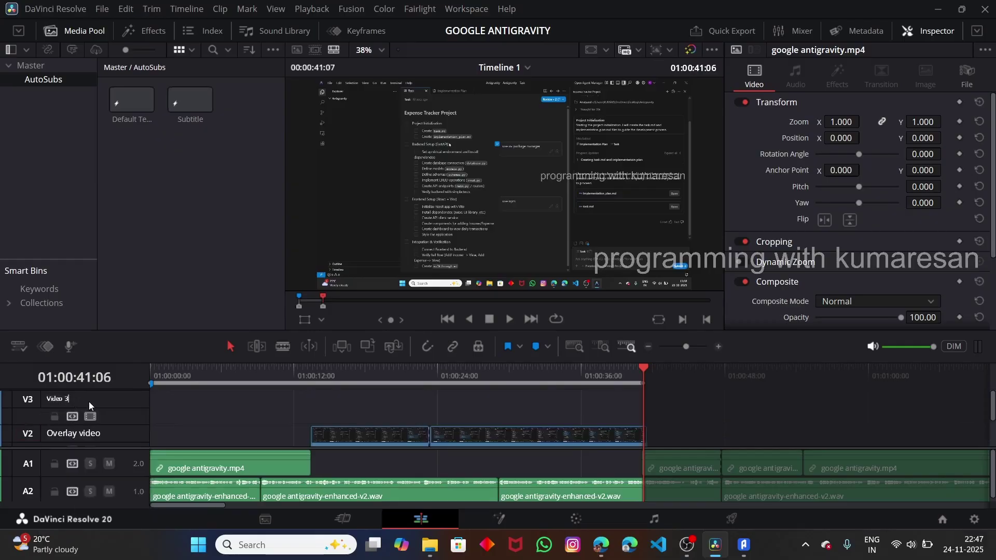
{"action": "type", "text": "Subtitles"}
{"action": "key", "text": "Return"}
- Close AutoSubs and relaunch it from Resolve's Workspace > Scripts menu
{"action": "left_click", "coordinate": [744, 545]}
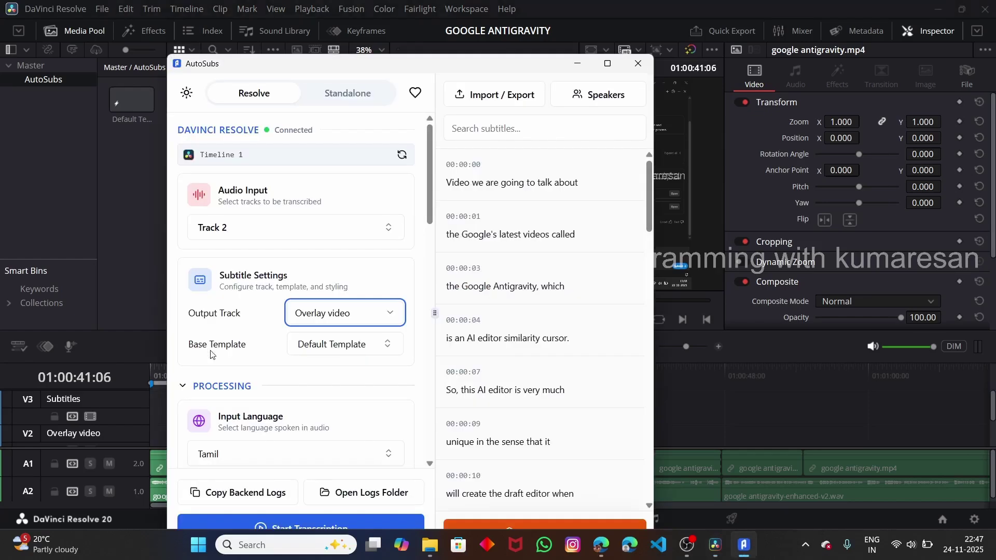
{"action": "left_click", "coordinate": [342, 320]}
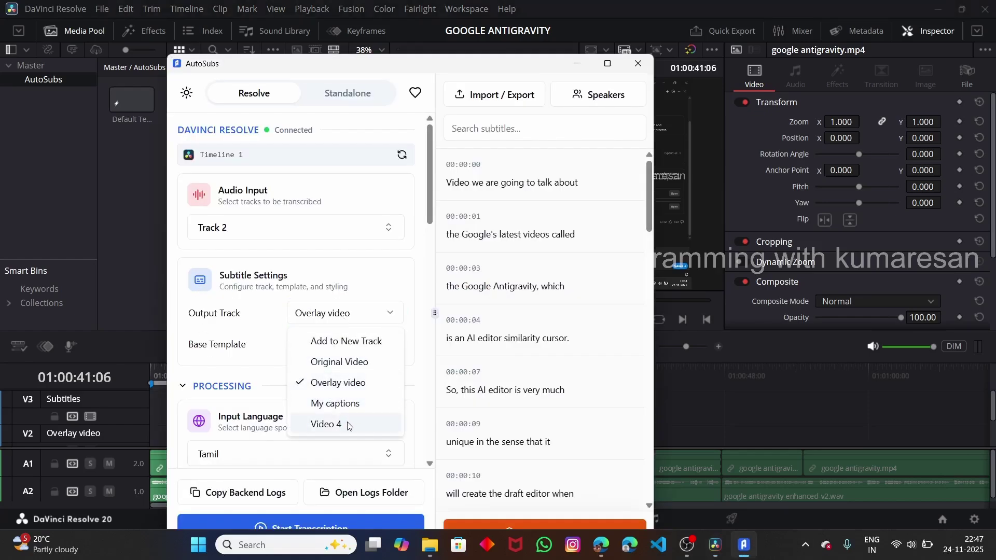
{"action": "left_click", "coordinate": [259, 363]}
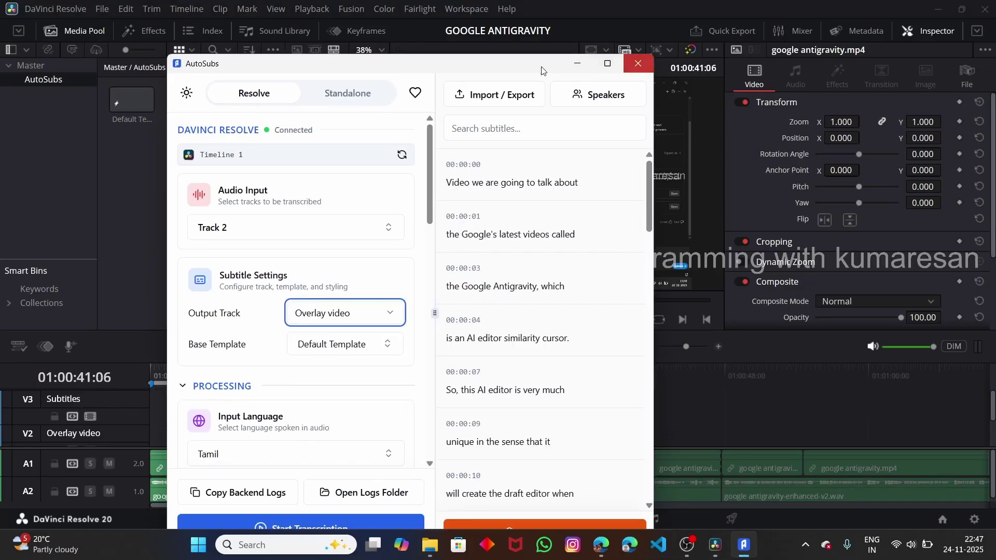
{"action": "left_click", "coordinate": [638, 63]}
{"action": "left_click", "coordinate": [473, 12]}
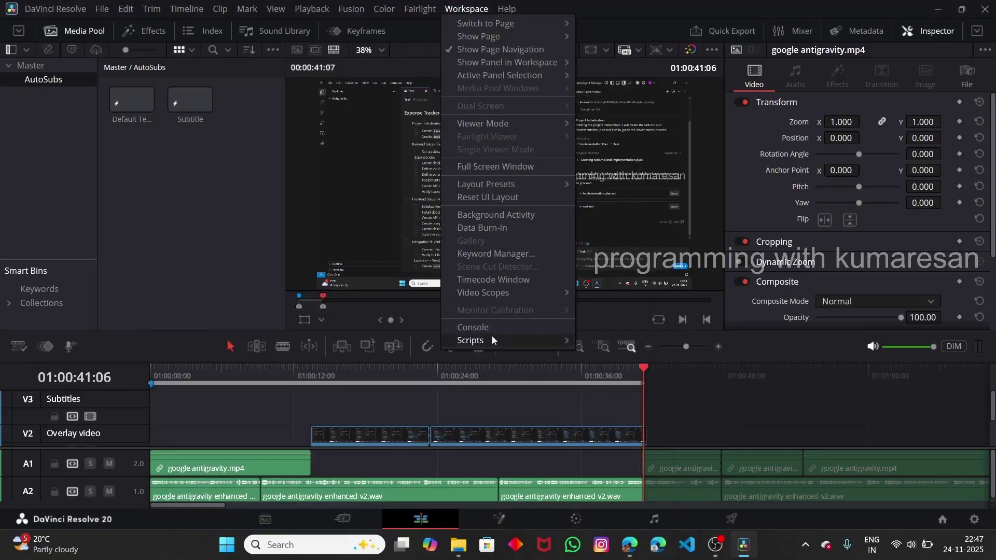
{"action": "mouse_move", "coordinate": [507, 341]}
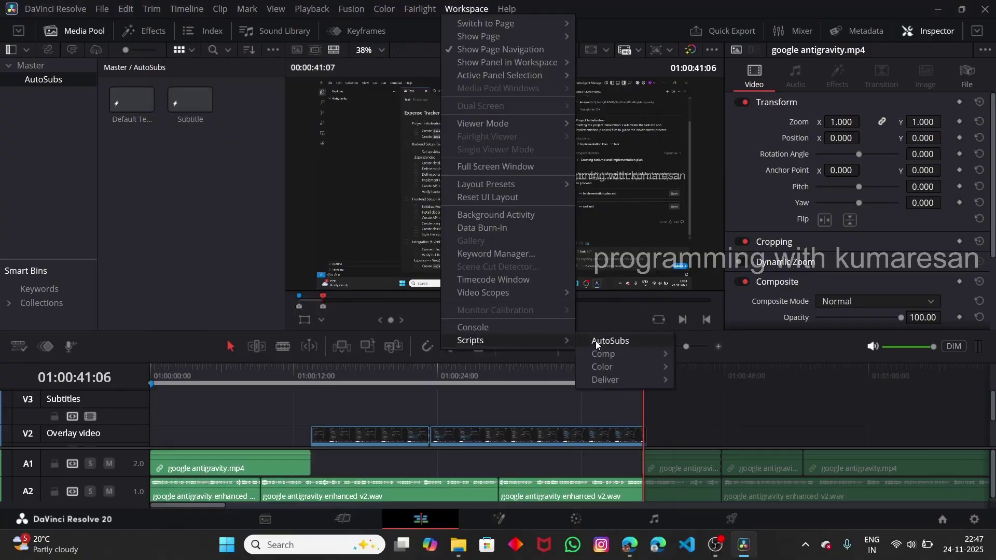
{"action": "left_click", "coordinate": [596, 341]}
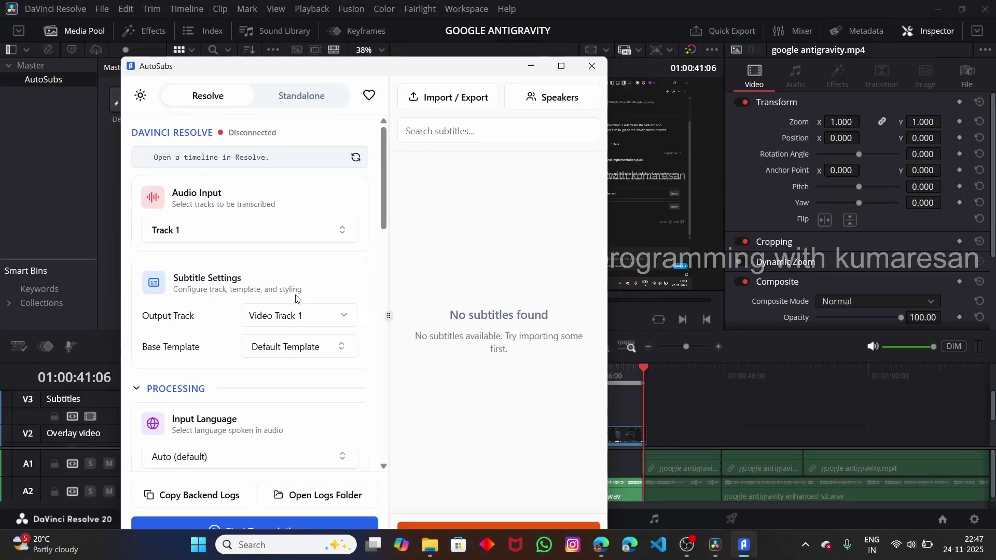
- Set AutoSubs output to the Subtitles track with Default Template and maximise the window
{"action": "left_click", "coordinate": [313, 318]}
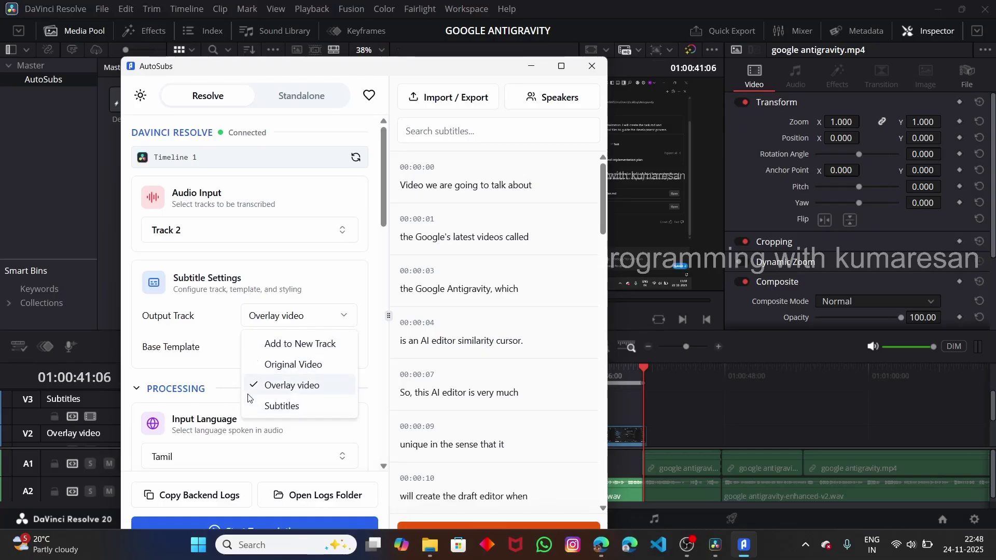
{"action": "left_click", "coordinate": [262, 409]}
{"action": "left_click", "coordinate": [289, 352]}
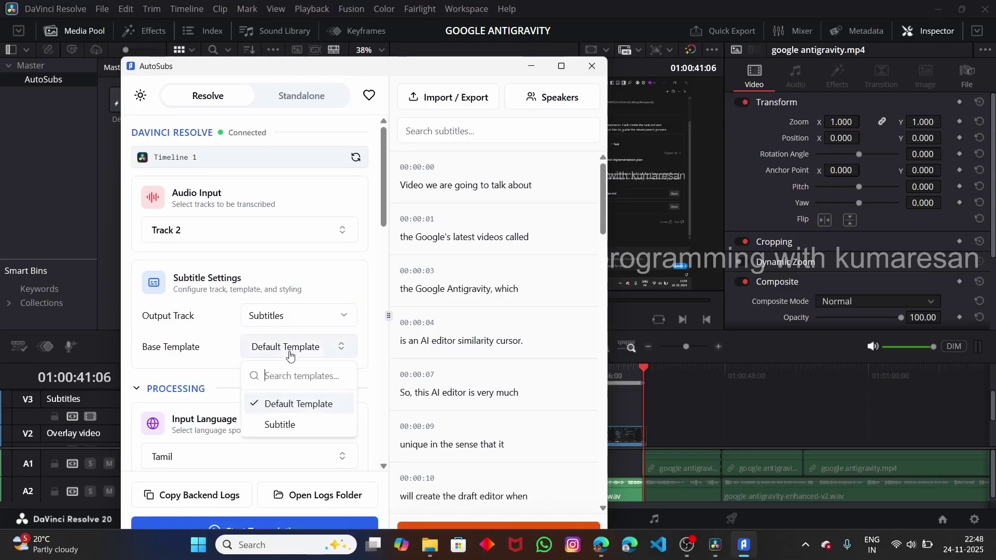
{"action": "left_click", "coordinate": [291, 405]}
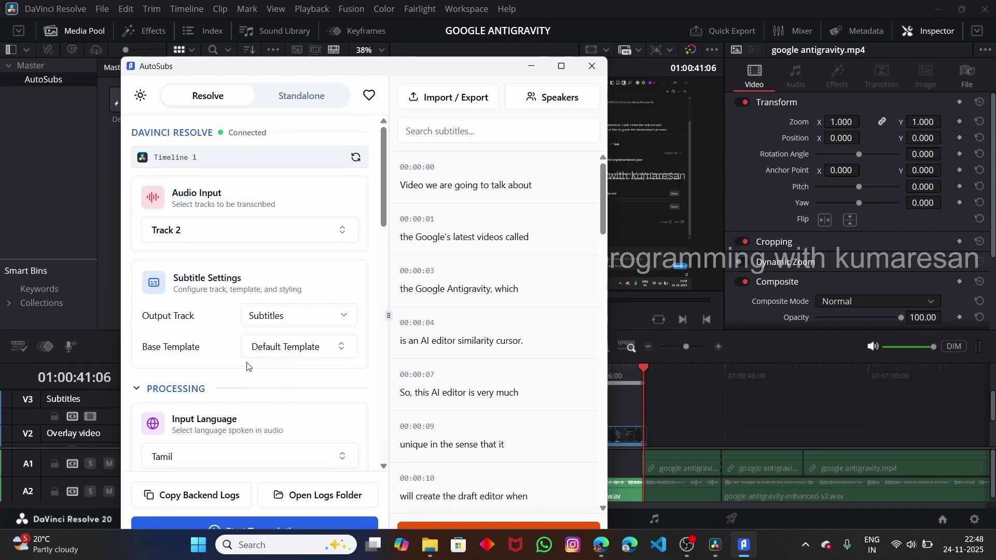
{"action": "left_click", "coordinate": [560, 65]}
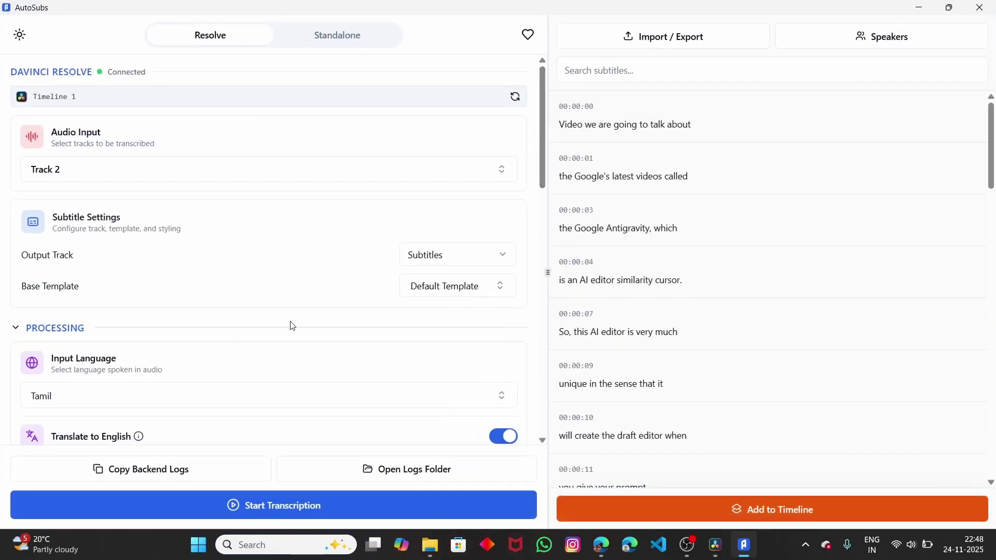
- Set the AutoSubs input language to English
{"action": "scroll", "coordinate": [267, 304], "scroll_direction": "down", "scroll_amount": 1}
{"action": "scroll", "coordinate": [265, 302], "scroll_direction": "down", "scroll_amount": 2}
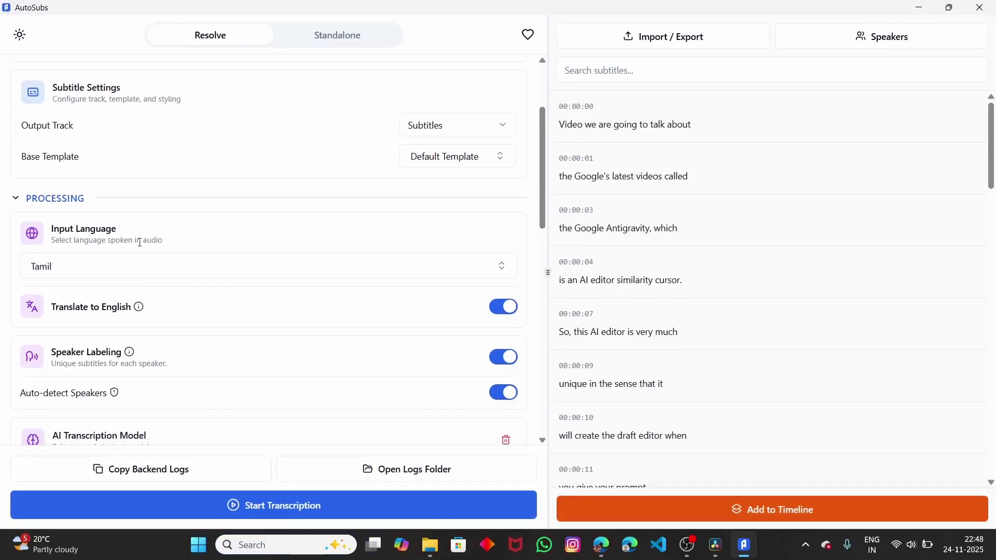
{"action": "left_click", "coordinate": [129, 275]}
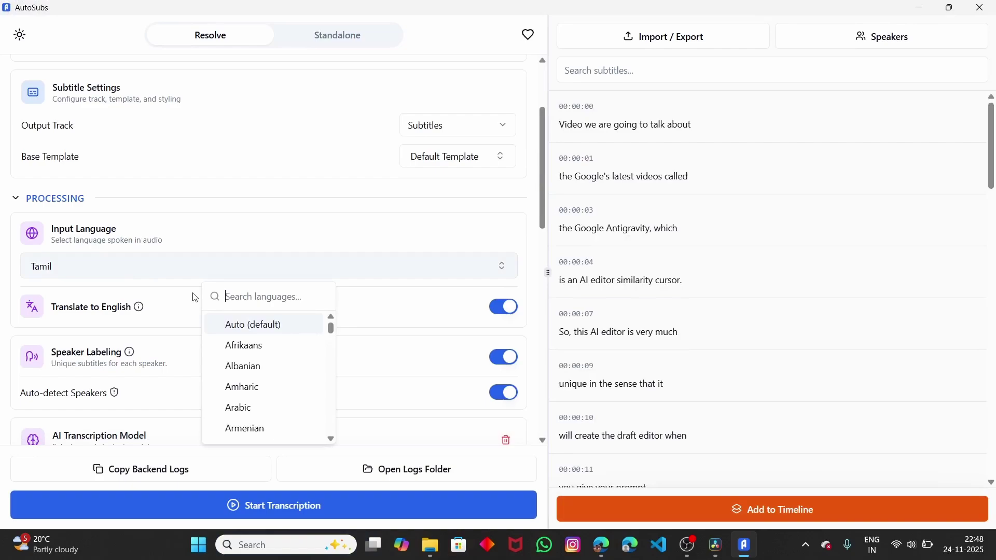
{"action": "type", "text": "engl"}
{"action": "left_click", "coordinate": [220, 326]}
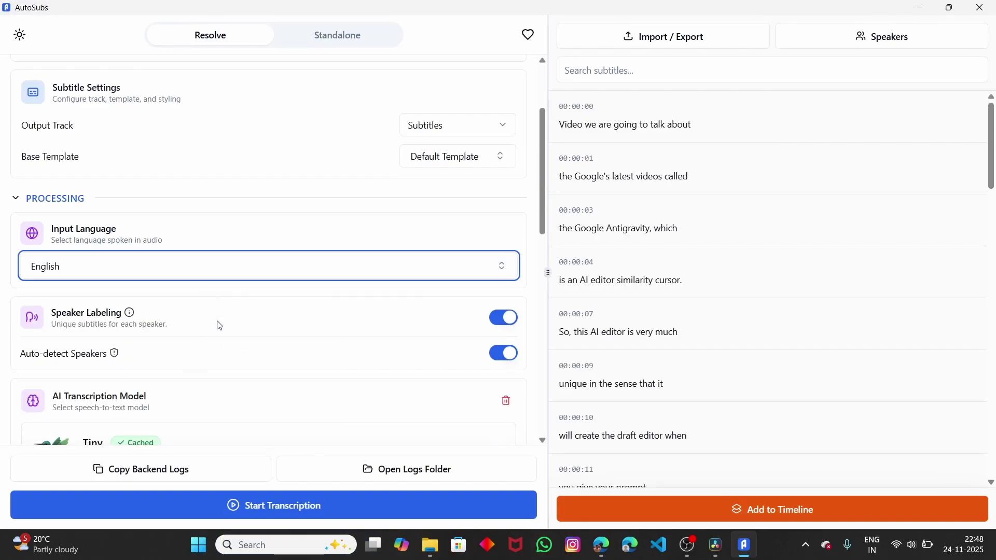
- Switch the transcription model from Tiny to Small (480MB) under All Languages
{"action": "scroll", "coordinate": [181, 285], "scroll_direction": "down", "scroll_amount": 1}
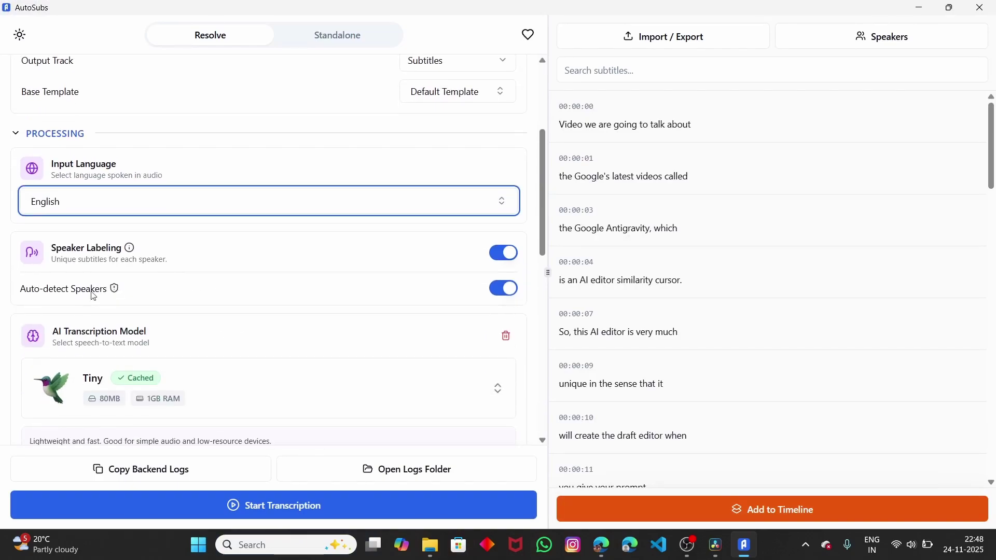
{"action": "scroll", "coordinate": [154, 311], "scroll_direction": "down", "scroll_amount": 1}
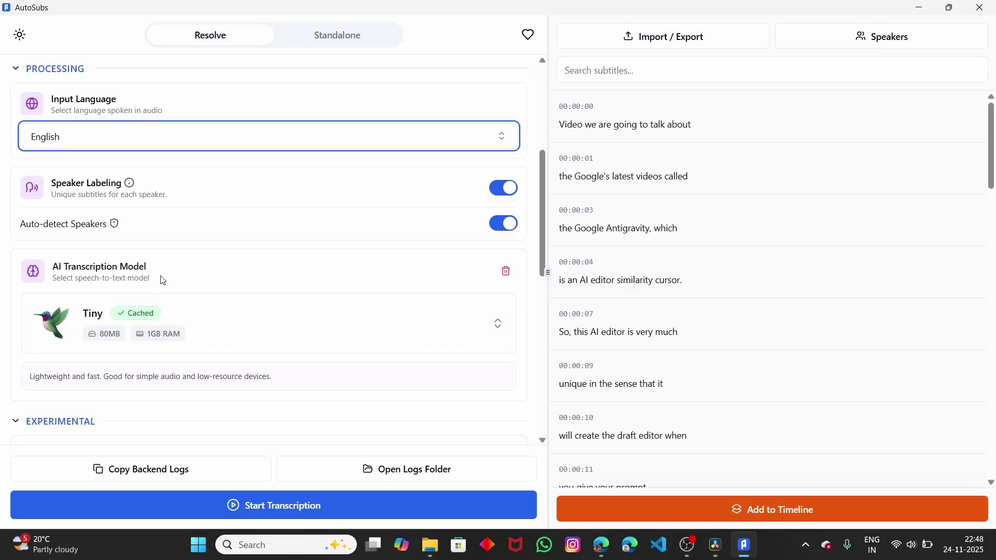
{"action": "left_click", "coordinate": [235, 335]}
{"action": "scroll", "coordinate": [173, 284], "scroll_direction": "down", "scroll_amount": 2}
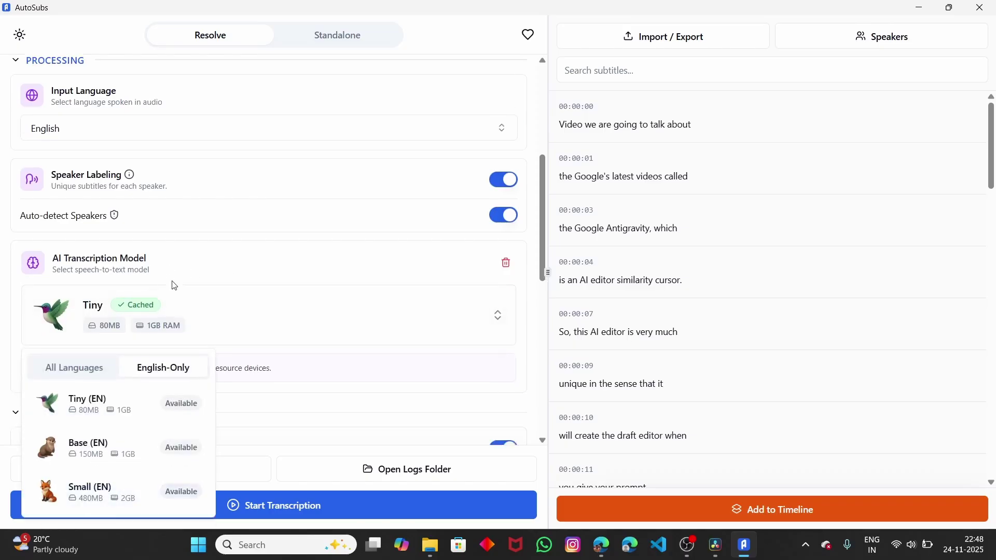
{"action": "left_click", "coordinate": [76, 253]}
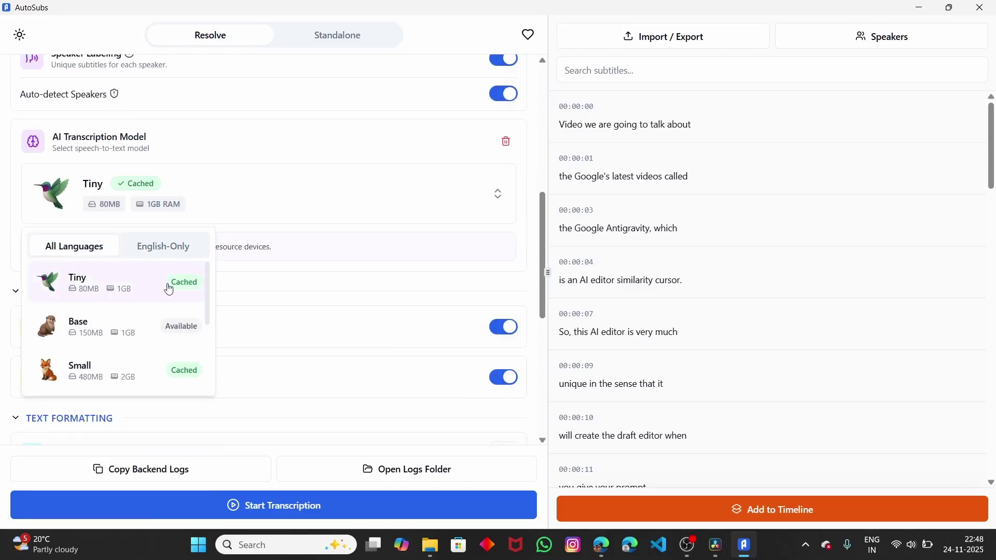
{"action": "scroll", "coordinate": [142, 289], "scroll_direction": "down", "scroll_amount": 2}
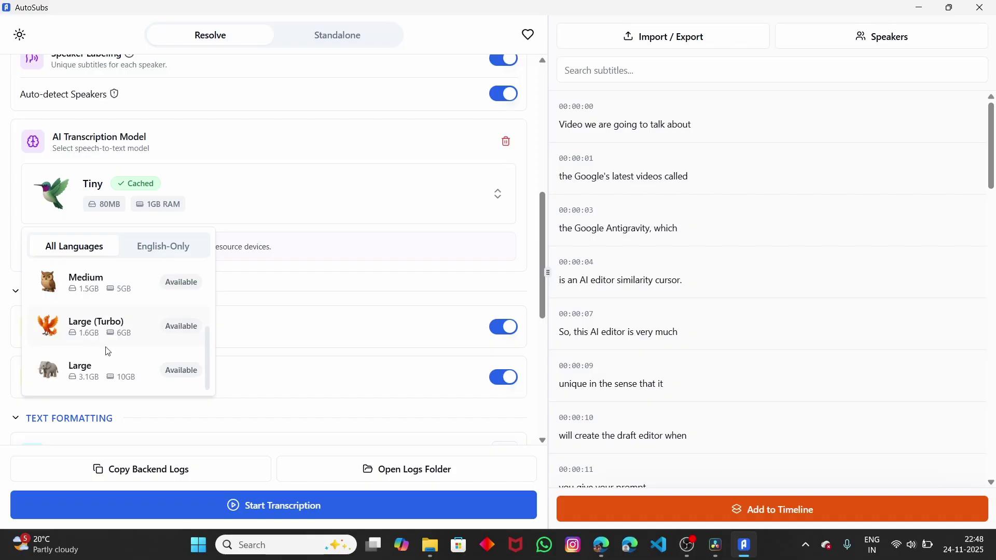
{"action": "scroll", "coordinate": [96, 360], "scroll_direction": "up", "scroll_amount": 5}
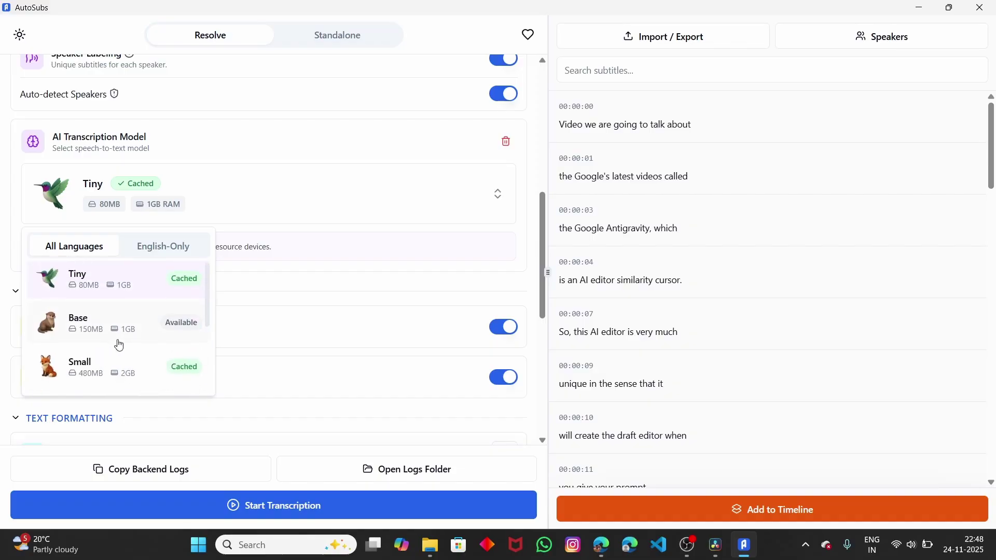
{"action": "scroll", "coordinate": [112, 333], "scroll_direction": "down", "scroll_amount": 2}
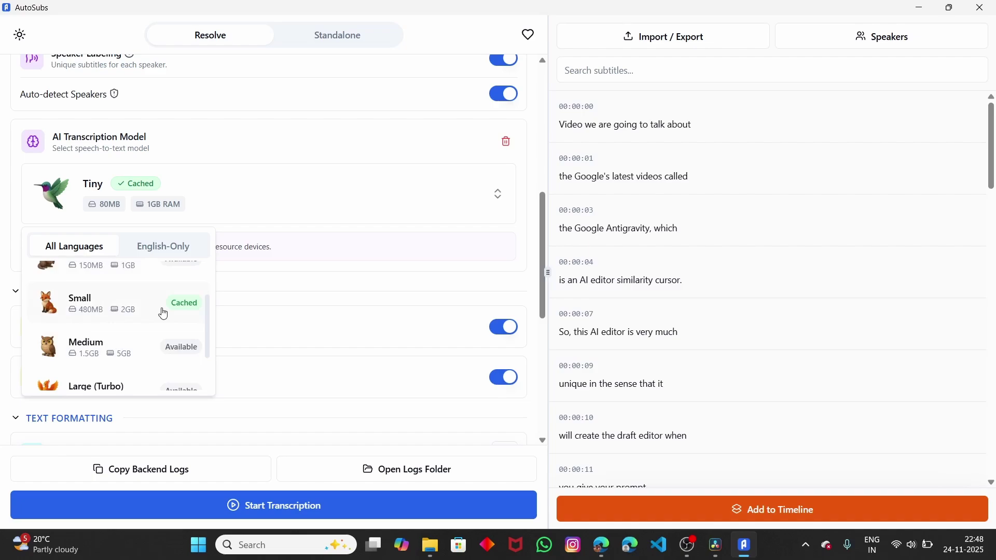
{"action": "left_click", "coordinate": [102, 313]}
{"action": "scroll", "coordinate": [125, 252], "scroll_direction": "down", "scroll_amount": 4}
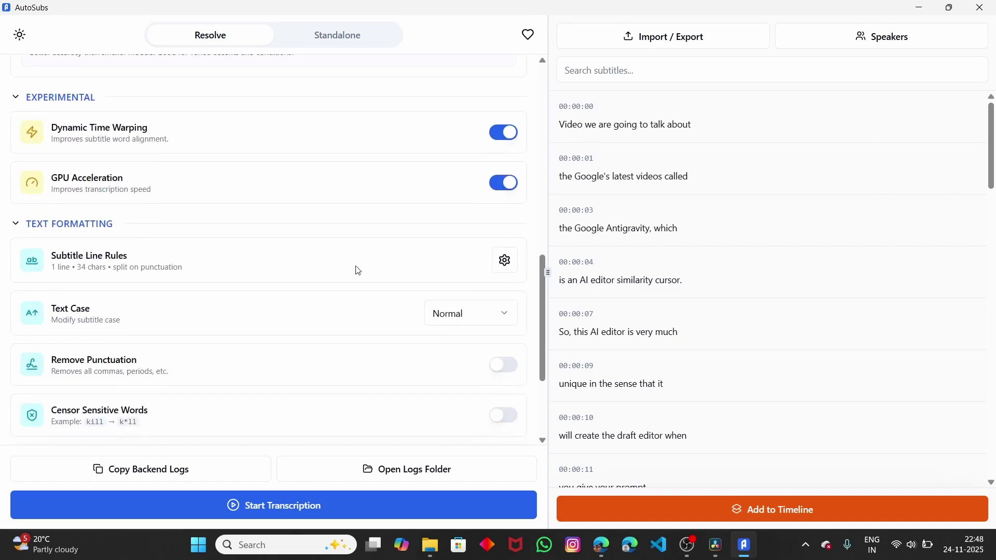
- Keep the subtitle line rules at 1 line and 34 characters, with Normal text case
{"action": "left_click", "coordinate": [504, 260]}
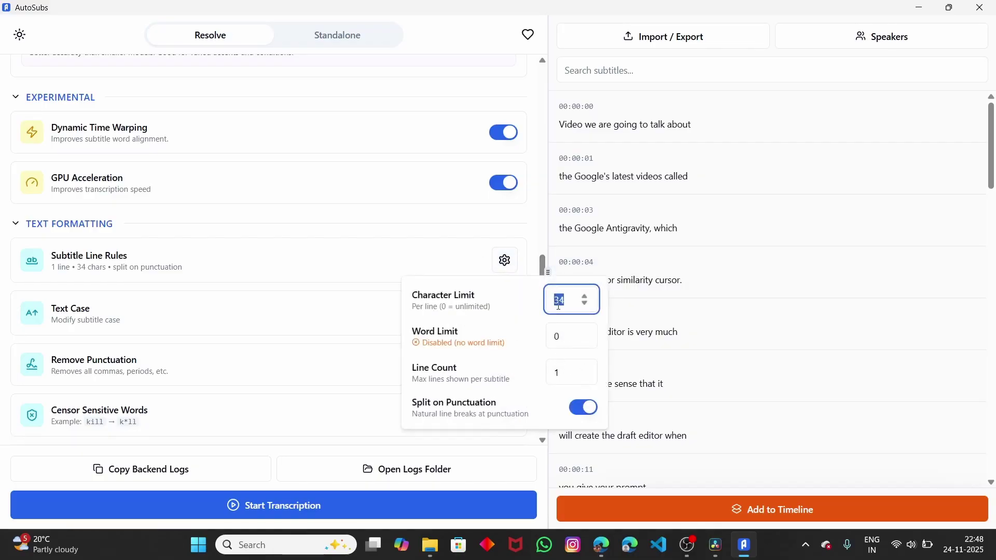
{"action": "left_click", "coordinate": [391, 294]}
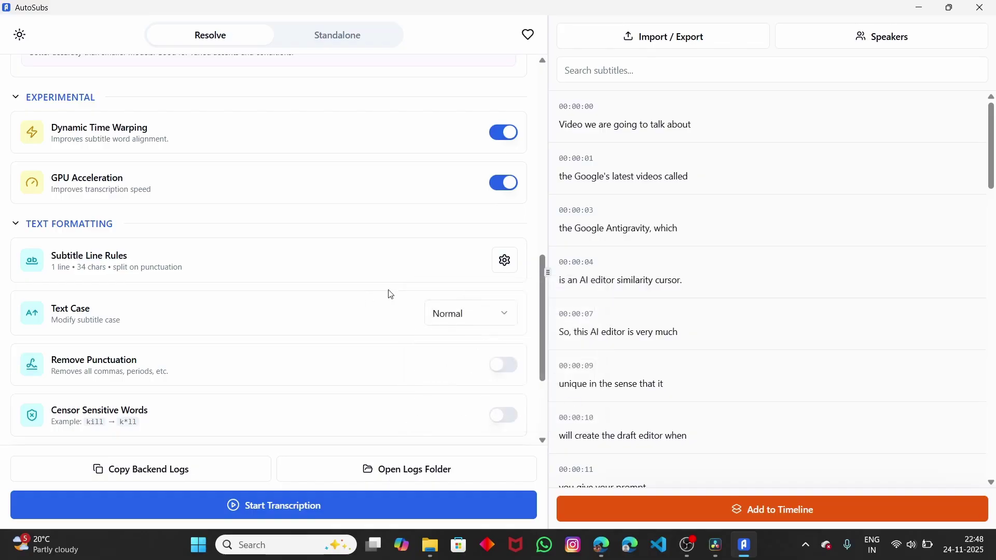
{"action": "left_click", "coordinate": [476, 320]}
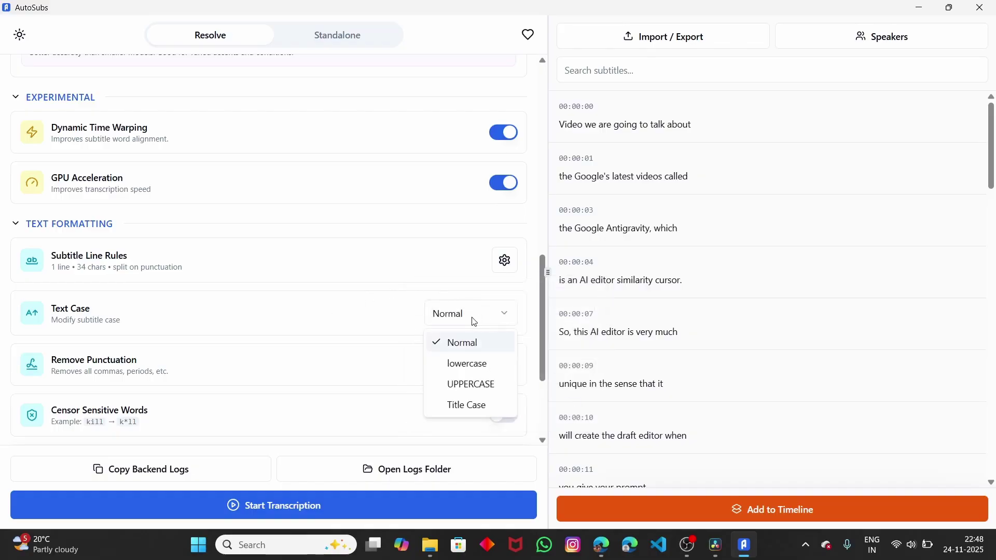
{"action": "left_click", "coordinate": [437, 306]}
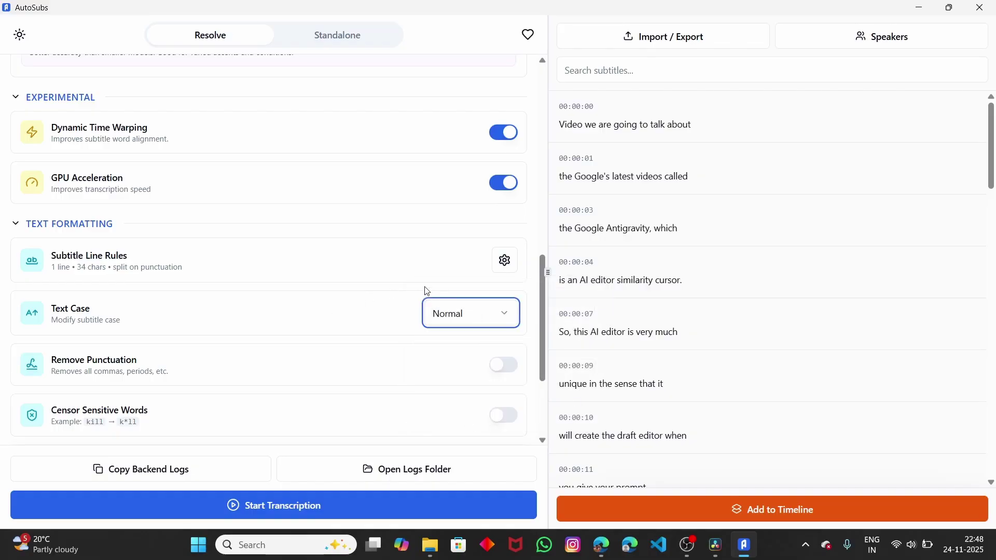
{"action": "scroll", "coordinate": [424, 289], "scroll_direction": "down", "scroll_amount": 3}
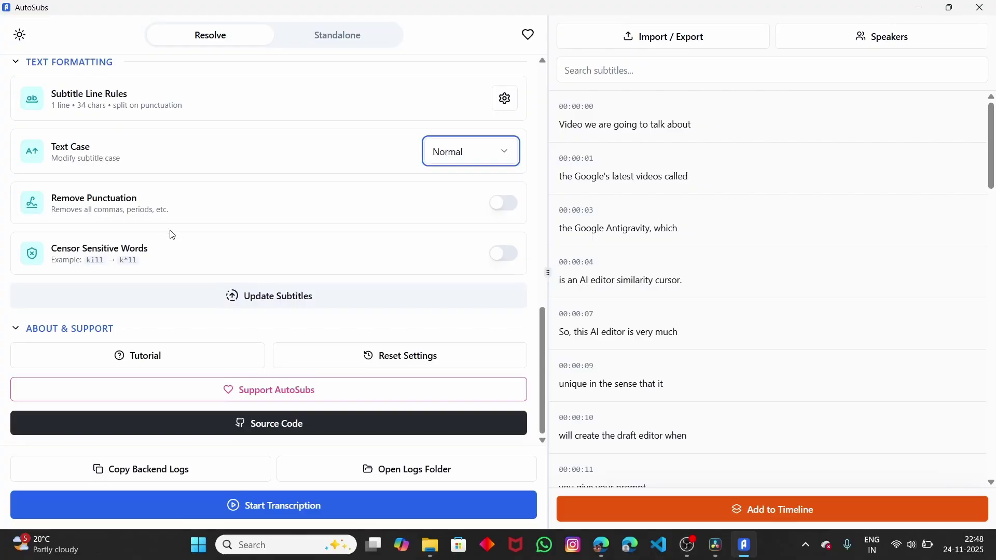
- Leave Censor Sensitive Words off and start transcribing the timeline audio
{"action": "left_click", "coordinate": [509, 253]}
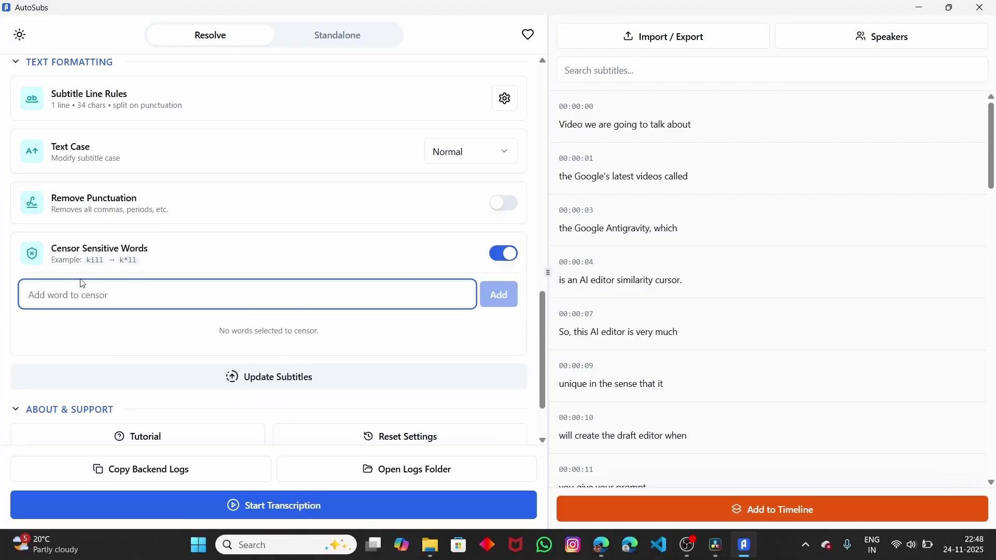
{"action": "left_click", "coordinate": [513, 254]}
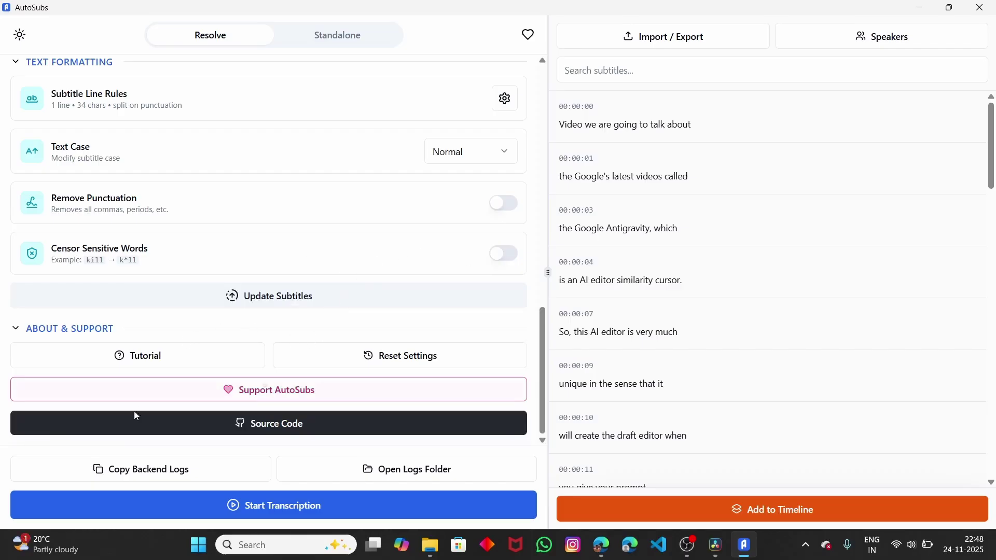
{"action": "left_click", "coordinate": [261, 516]}
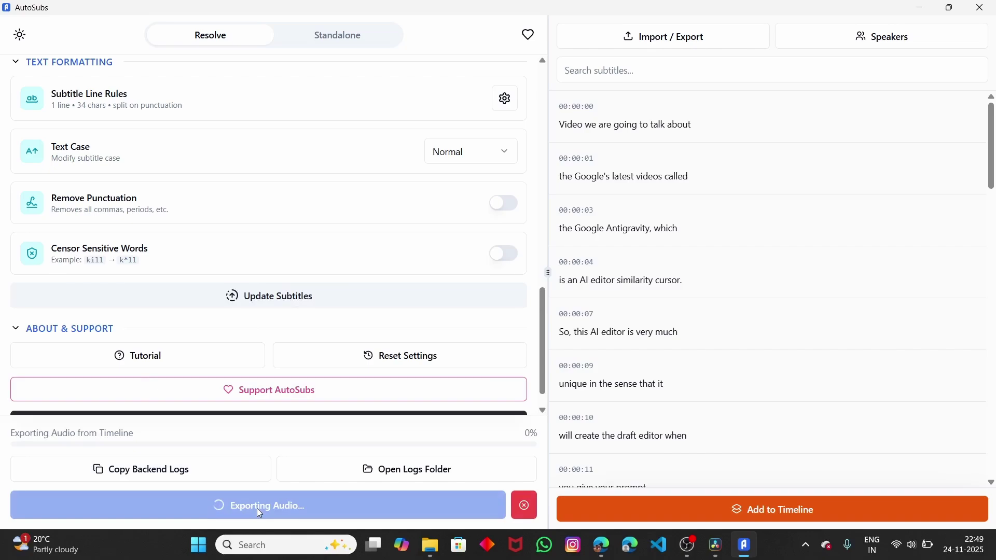
- Reposition and resize the AutoSubs window until transcription finishes and shows Speaker 1
{"action": "double_click", "coordinate": [584, 14]}
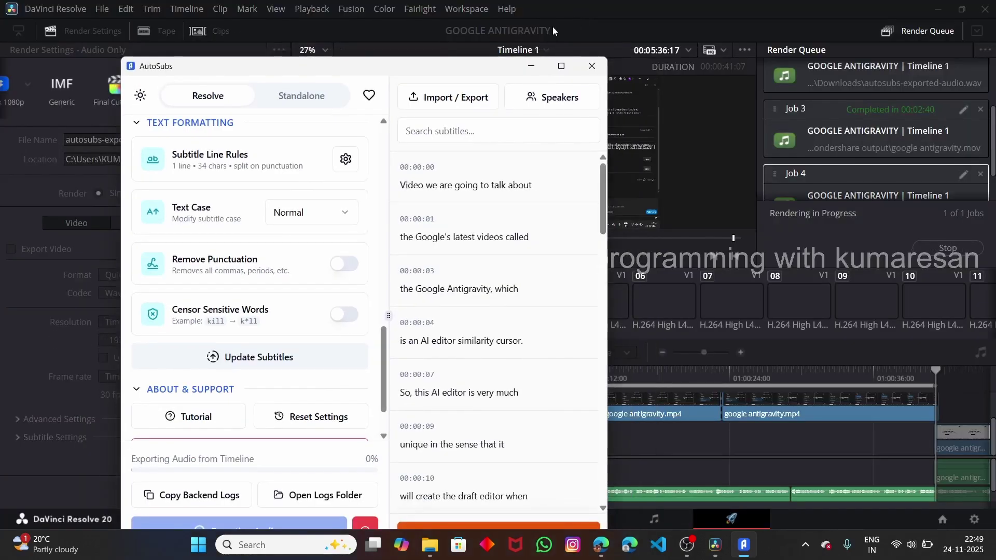
{"action": "left_click_drag", "start_coordinate": [459, 71], "coordinate": [812, 61]}
{"action": "left_click_drag", "start_coordinate": [536, 55], "coordinate": [536, 48]}
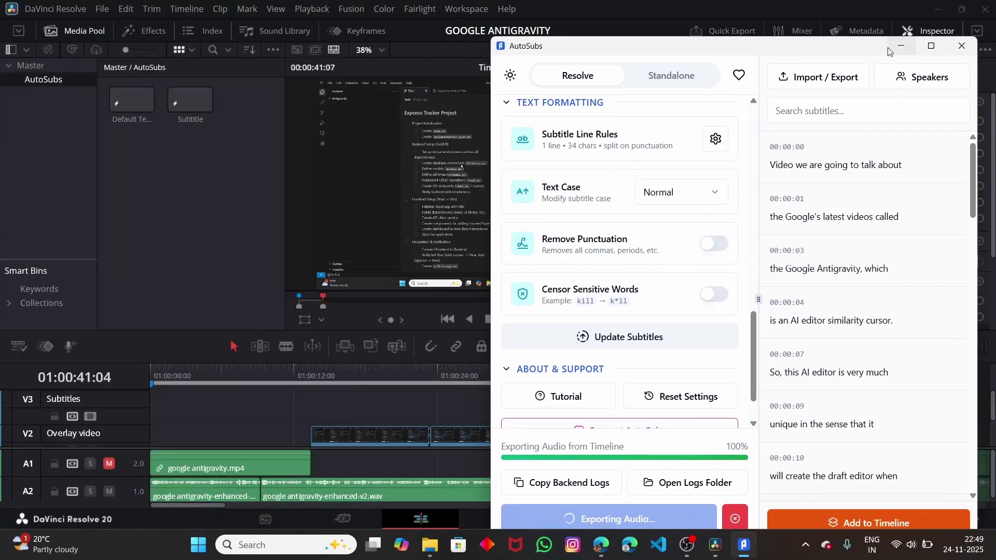
{"action": "double_click", "coordinate": [846, 52]}
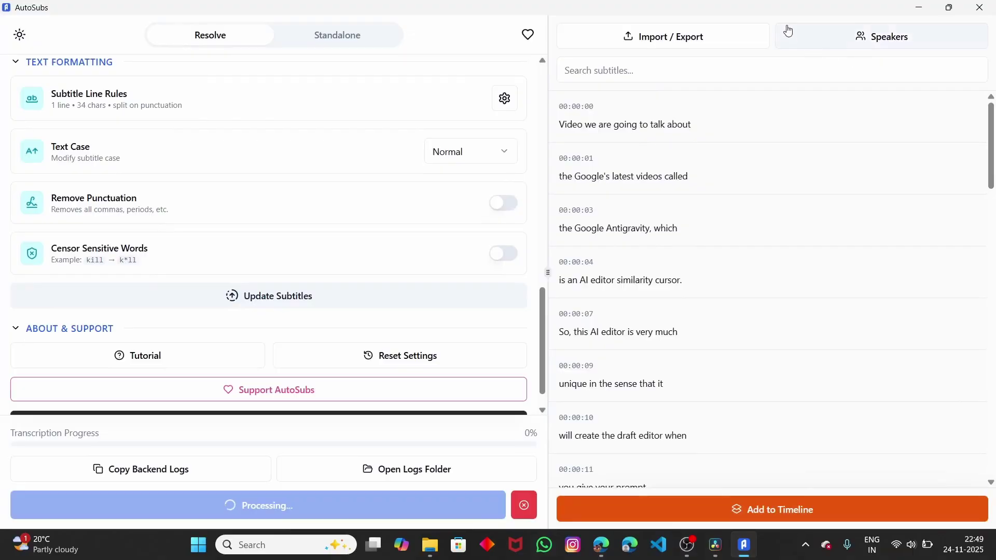
{"action": "double_click", "coordinate": [776, 9]}
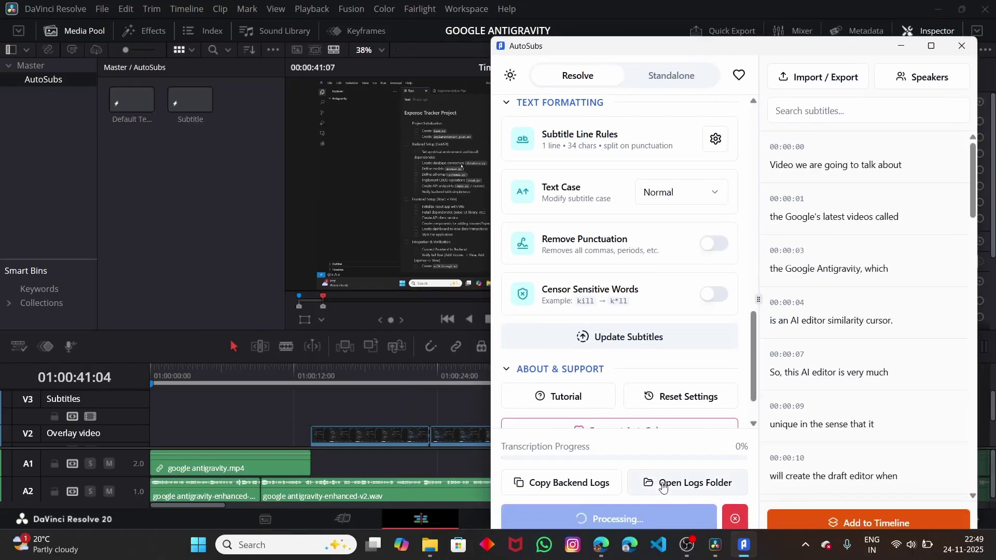
{"action": "left_click", "coordinate": [933, 47]}
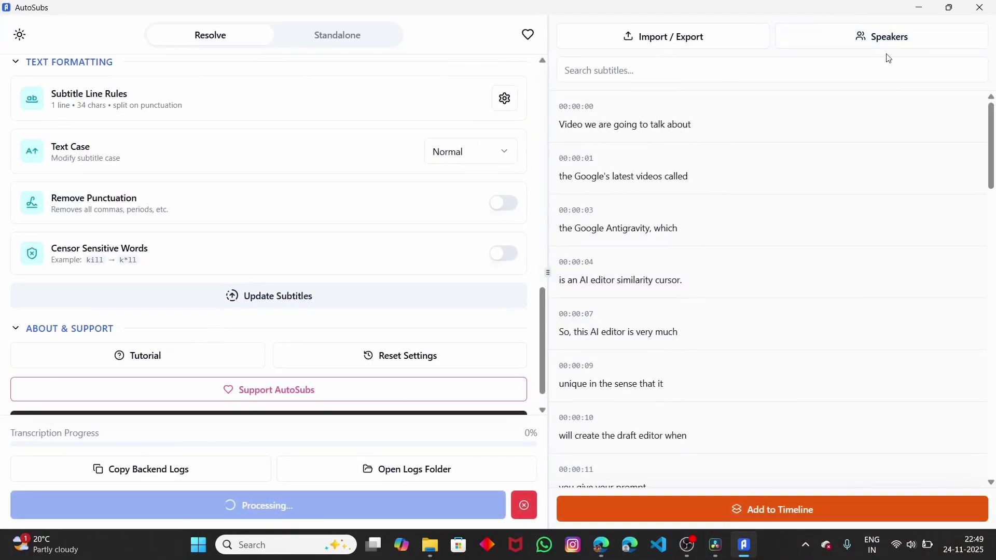
{"action": "left_click", "coordinate": [919, 9]}
{"action": "left_click", "coordinate": [714, 448]}
{"action": "scroll", "coordinate": [371, 407], "scroll_direction": "down", "scroll_amount": 1}
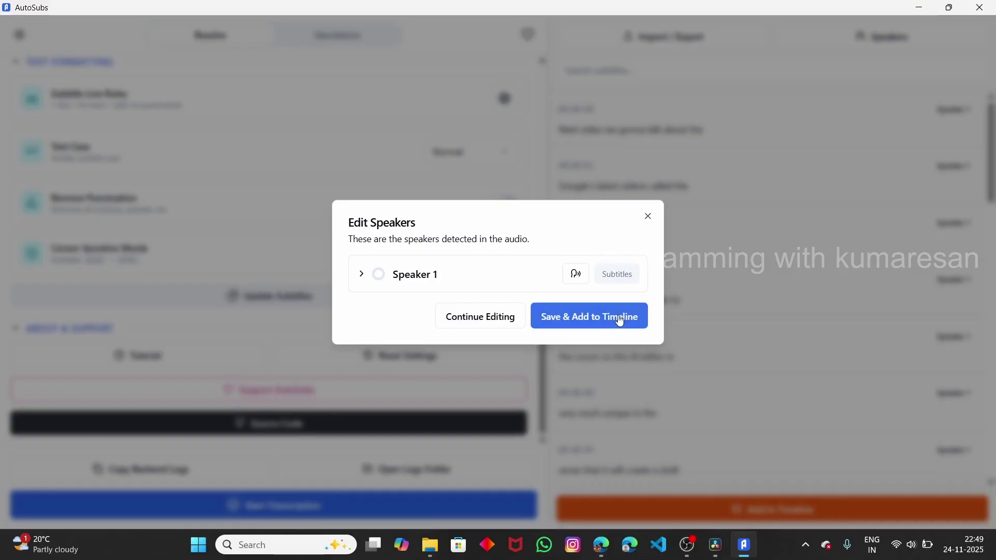
- Review the subtitle list and add it to Timeline 1 as a row of Text+ clips
{"action": "left_click", "coordinate": [441, 318]}
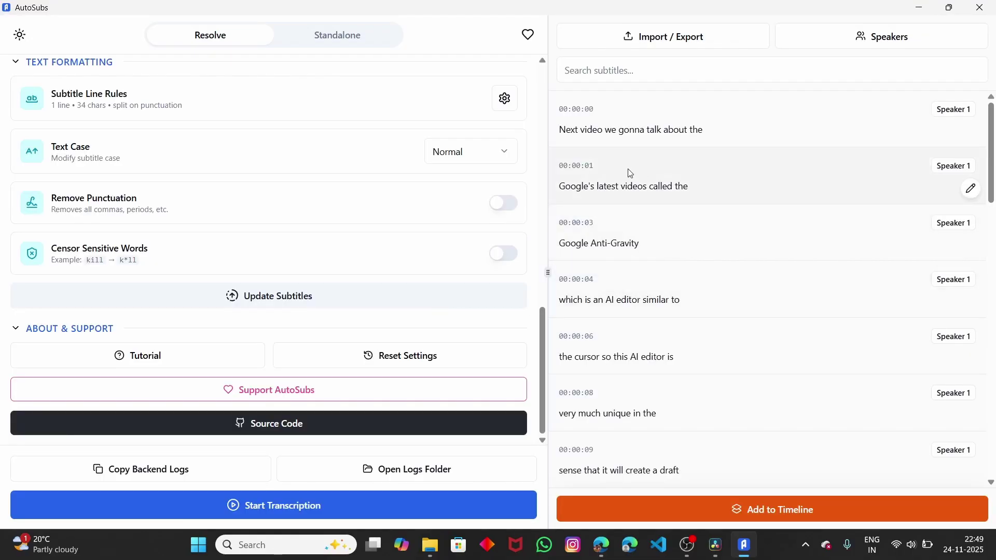
{"action": "scroll", "coordinate": [629, 169], "scroll_direction": "down", "scroll_amount": 3}
{"action": "scroll", "coordinate": [628, 208], "scroll_direction": "down", "scroll_amount": 4}
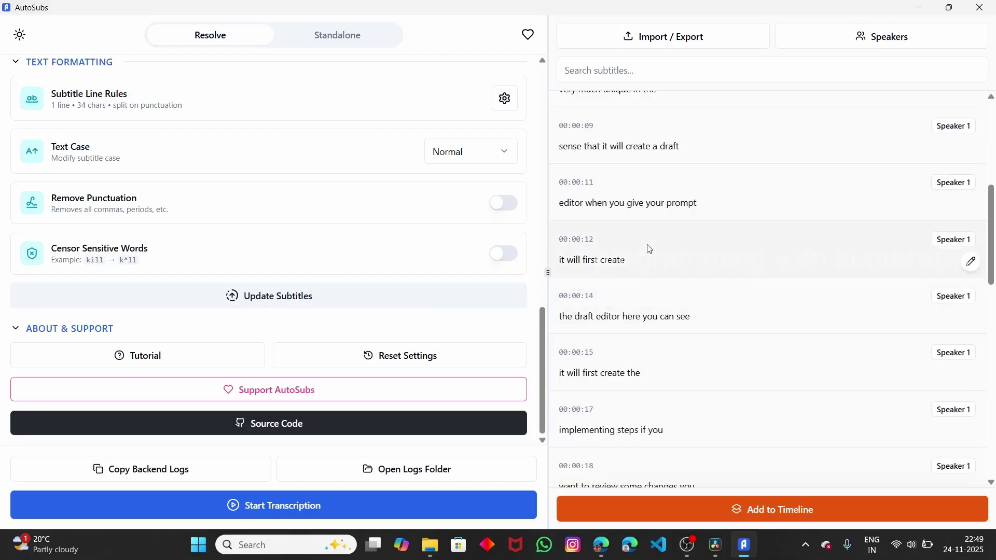
{"action": "scroll", "coordinate": [649, 248], "scroll_direction": "down", "scroll_amount": 5}
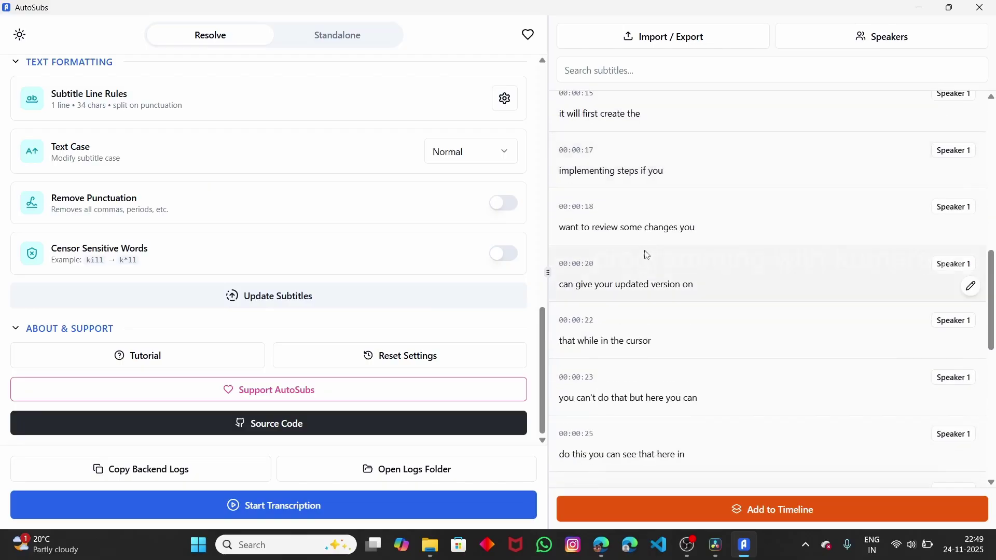
{"action": "scroll", "coordinate": [646, 256], "scroll_direction": "down", "scroll_amount": 7}
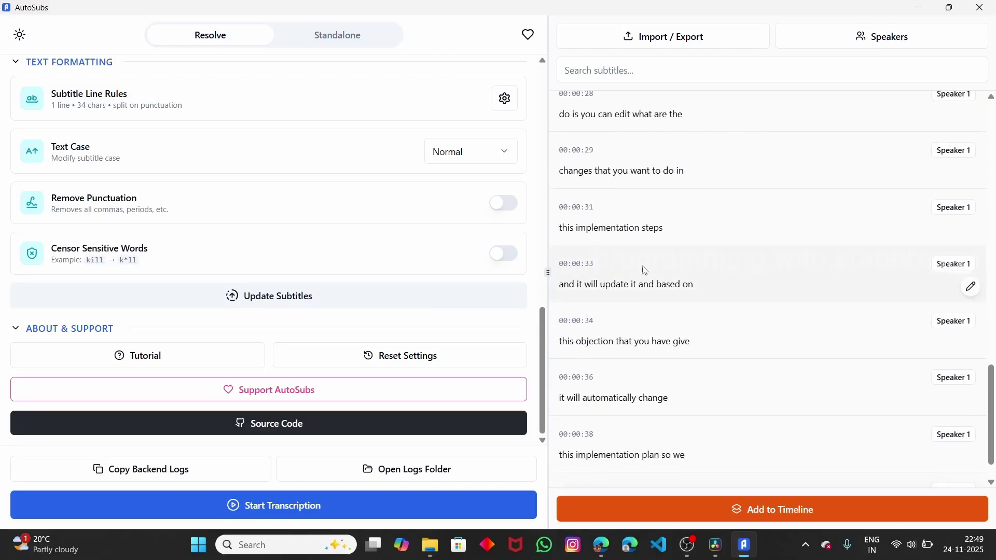
{"action": "scroll", "coordinate": [642, 373], "scroll_direction": "down", "scroll_amount": 1}
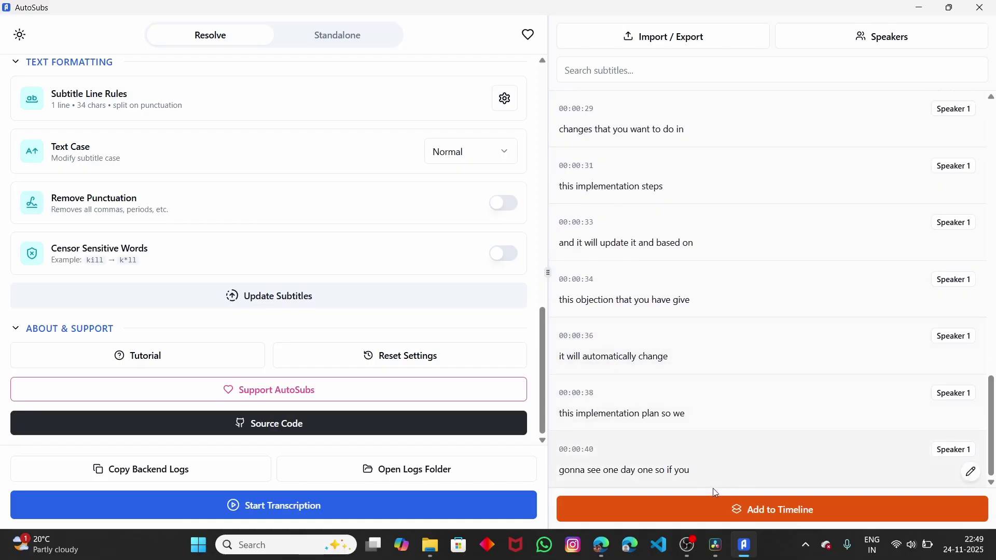
{"action": "left_click", "coordinate": [729, 513]}
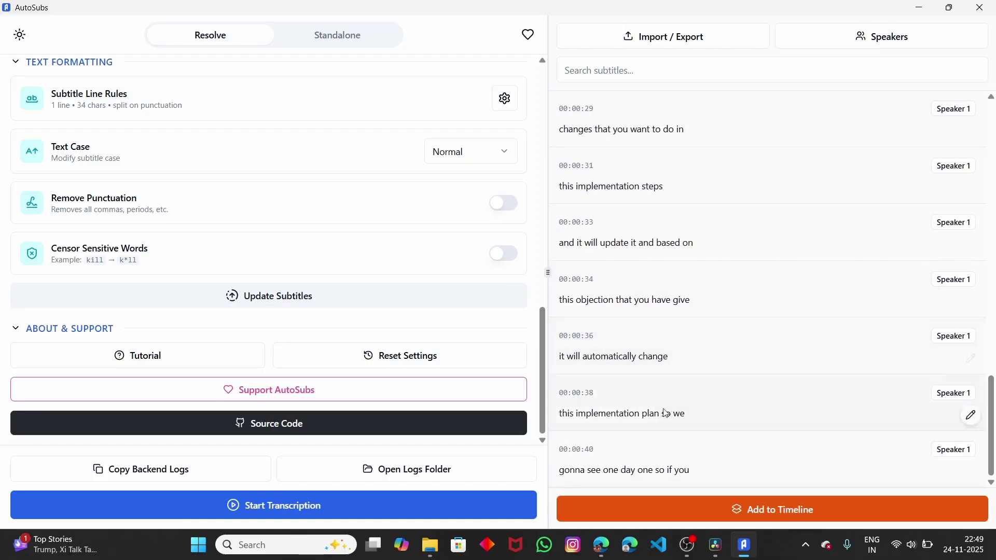
{"action": "left_click", "coordinate": [920, 8]}
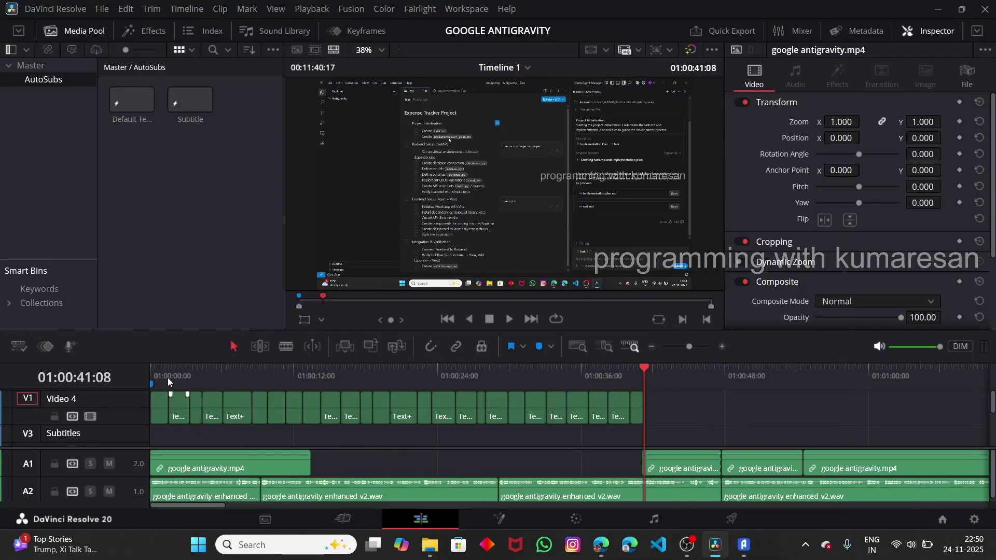
- Play the timeline from the start to review the generated subtitles
{"action": "left_click", "coordinate": [167, 378]}
{"action": "left_click_drag", "start_coordinate": [163, 369], "coordinate": [134, 362]}
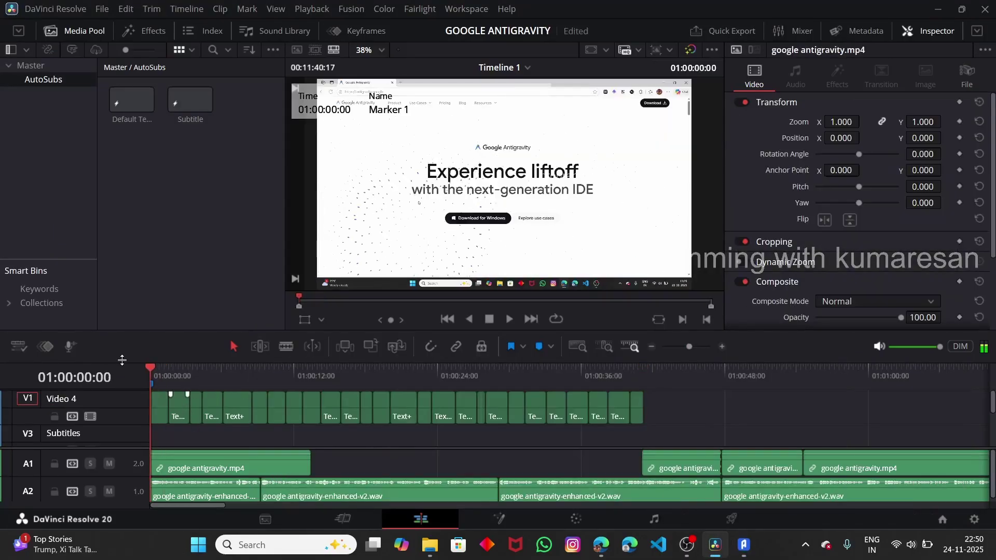
{"action": "key", "text": "space"}
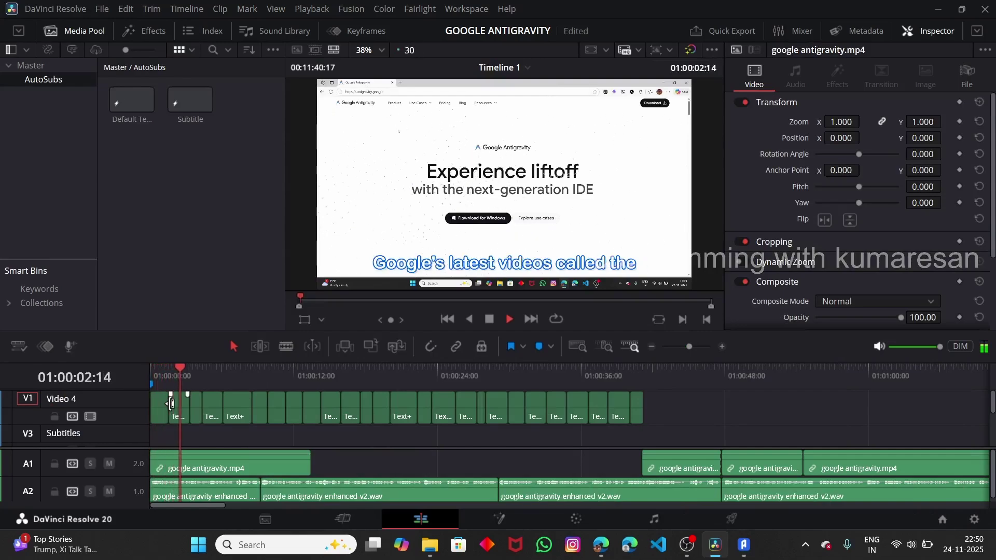
{"action": "key", "text": "space"}
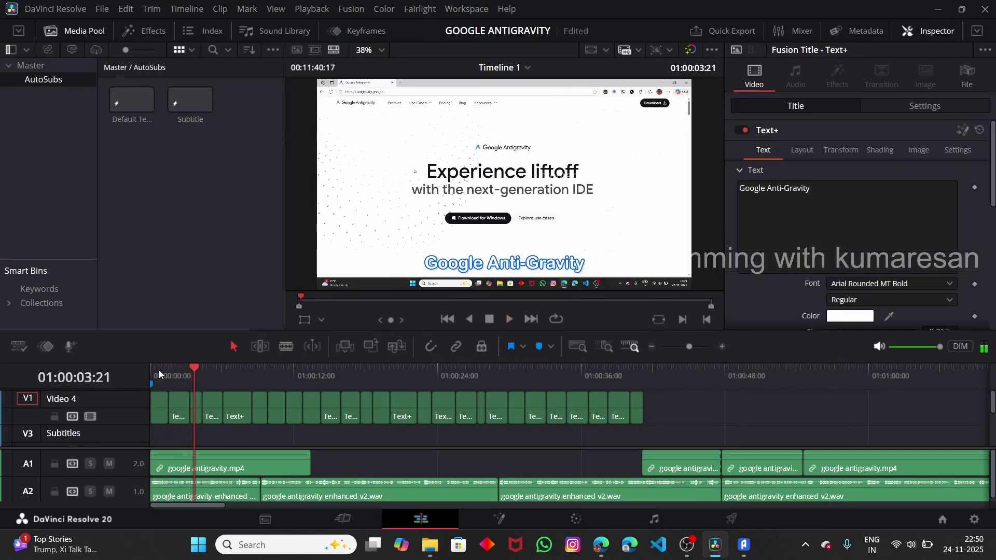
{"action": "left_click", "coordinate": [158, 369]}
- Change 'Next' to 'In this' in the first subtitle clip and play it back
{"action": "left_click", "coordinate": [160, 415]}
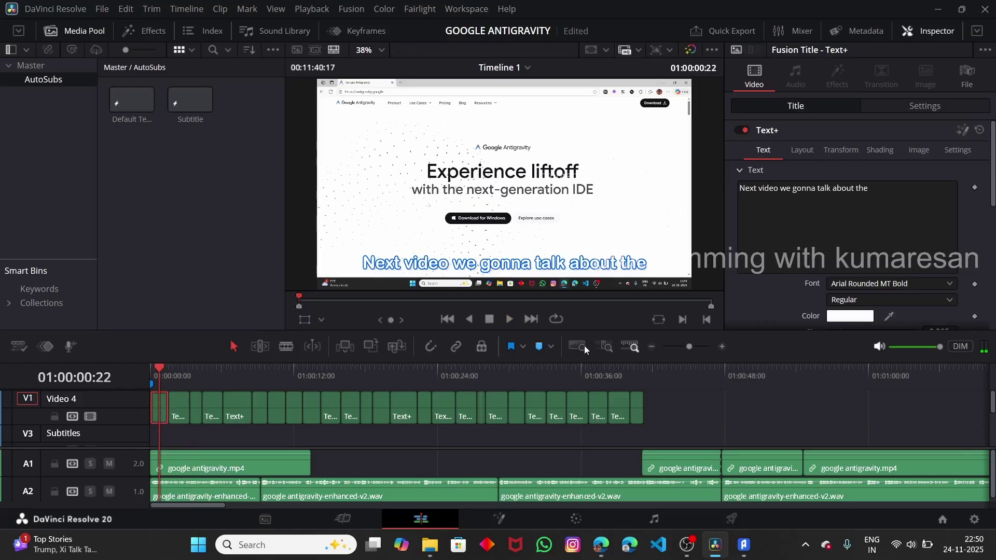
{"action": "double_click", "coordinate": [754, 188]}
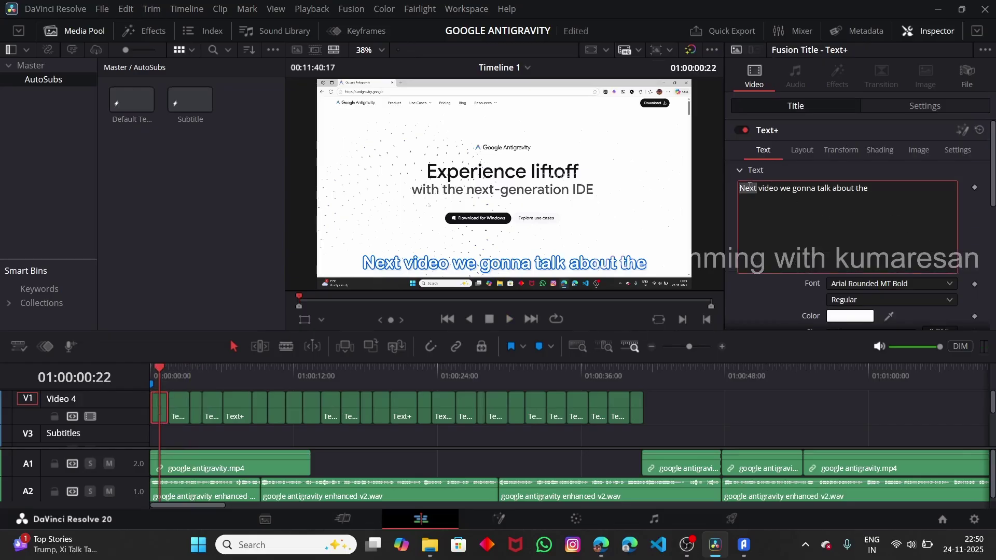
{"action": "type", "text": "Int"}
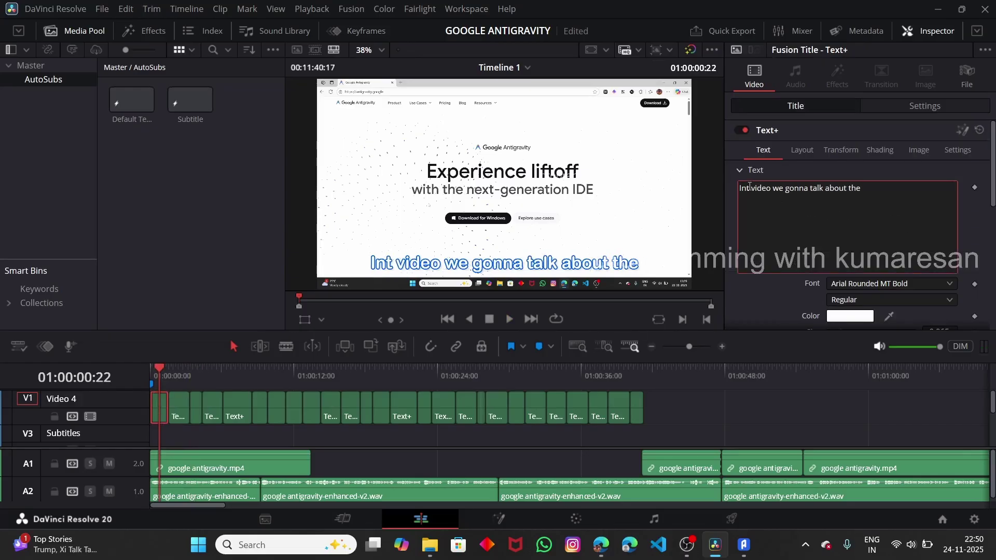
{"action": "key", "text": "BackSpace"}
{"action": "type", "text": "this"}
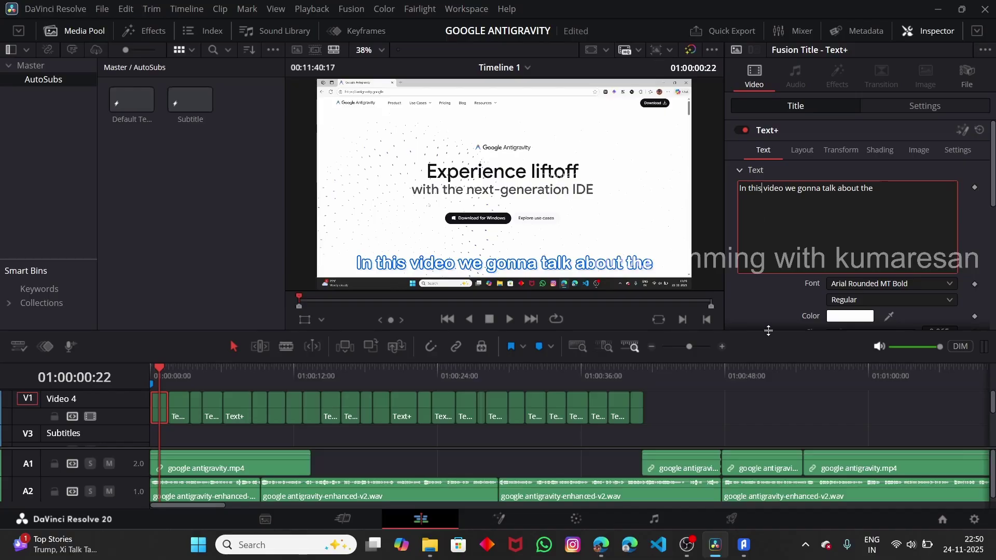
{"action": "left_click", "coordinate": [759, 315]}
{"action": "key", "text": "space"}
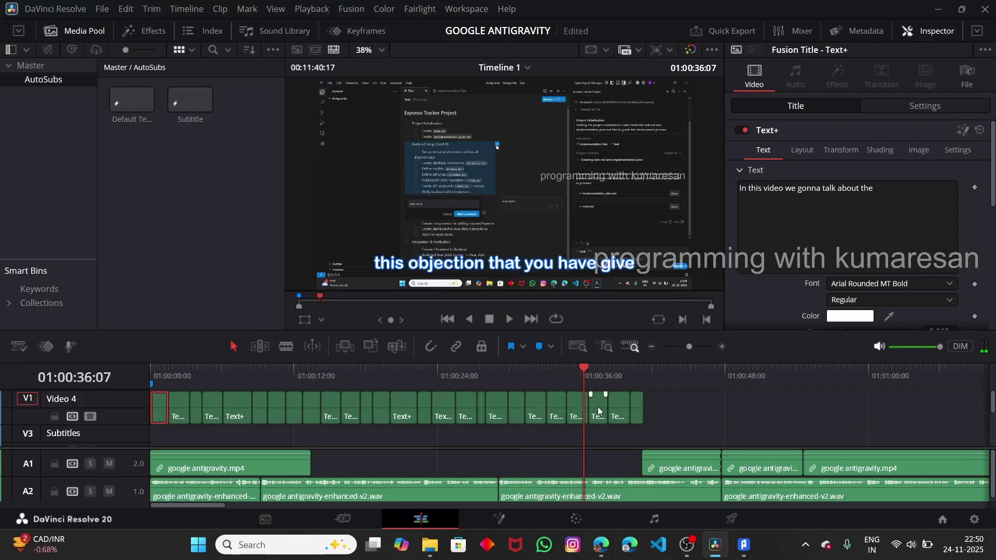
- Replace 'objection' with 'updation' in the 00:36 subtitle and play it to check
{"action": "left_click", "coordinate": [574, 400]}
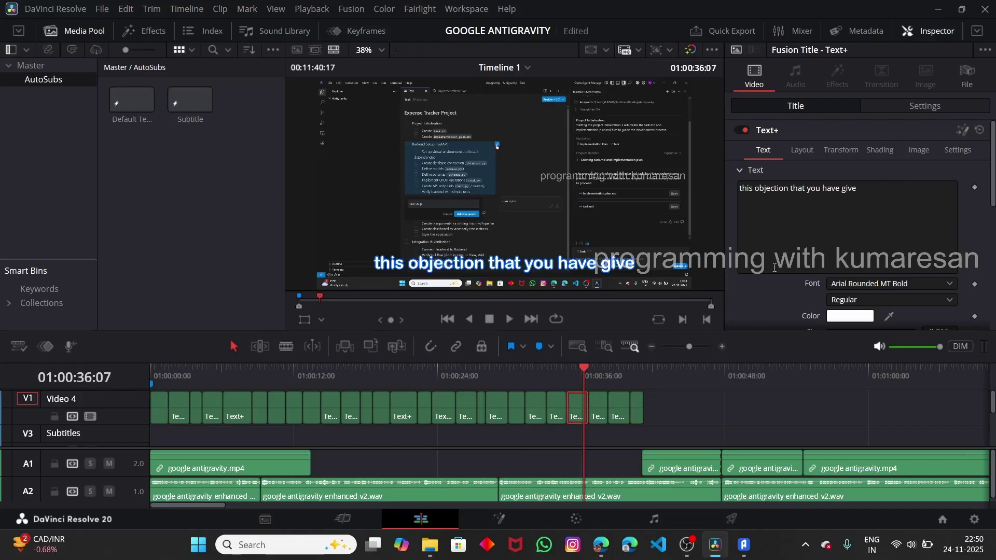
{"action": "double_click", "coordinate": [769, 193]}
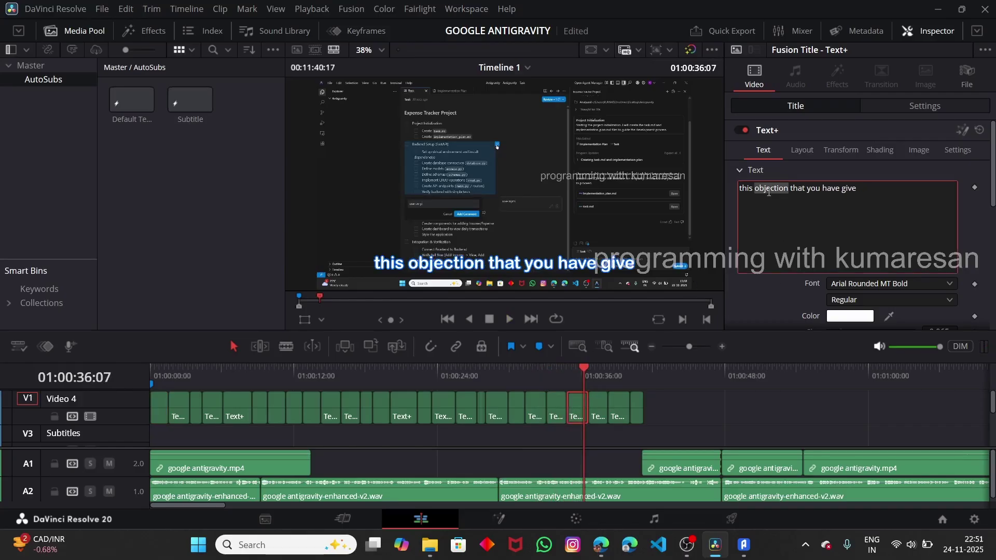
{"action": "type", "text": "updation"}
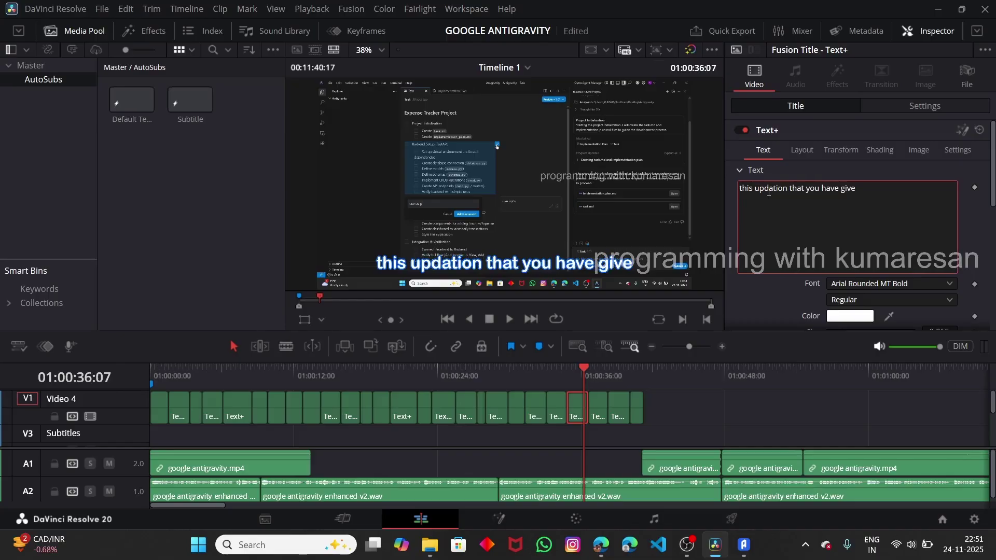
{"action": "left_click", "coordinate": [698, 409]}
{"action": "key", "text": "space"}
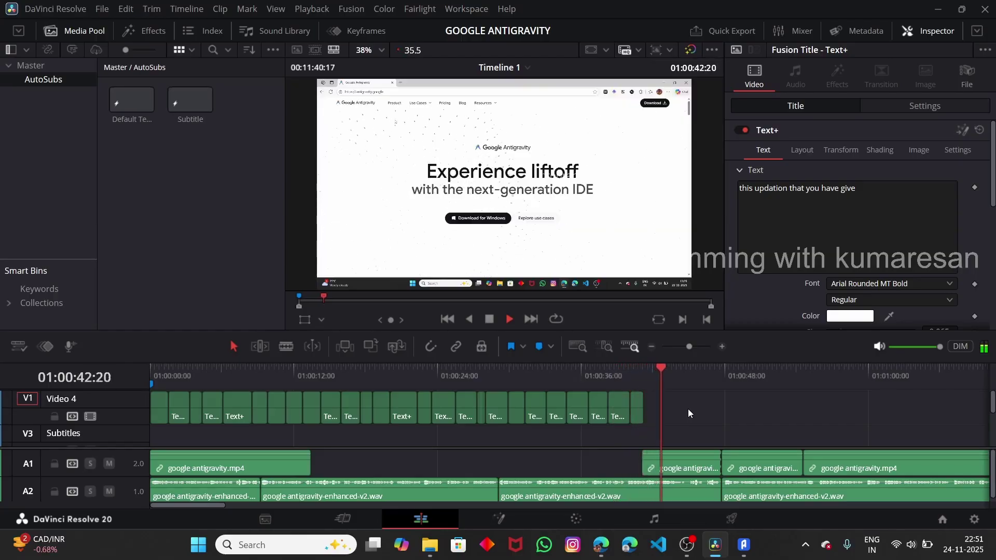
{"action": "key", "text": "space"}
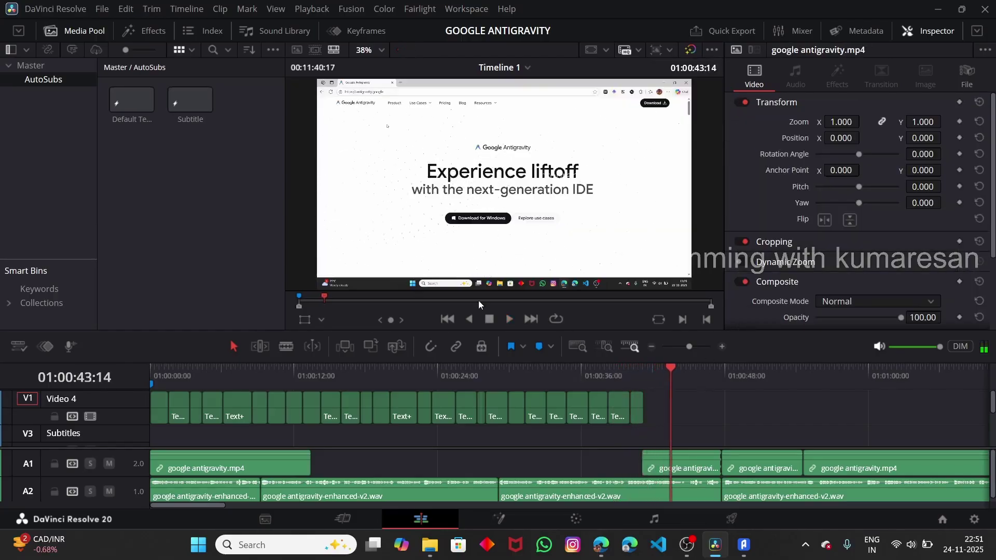
- Return to the timeline start and open the AutoSubs Subtitle template in Fusion
{"action": "left_click", "coordinate": [739, 520]}
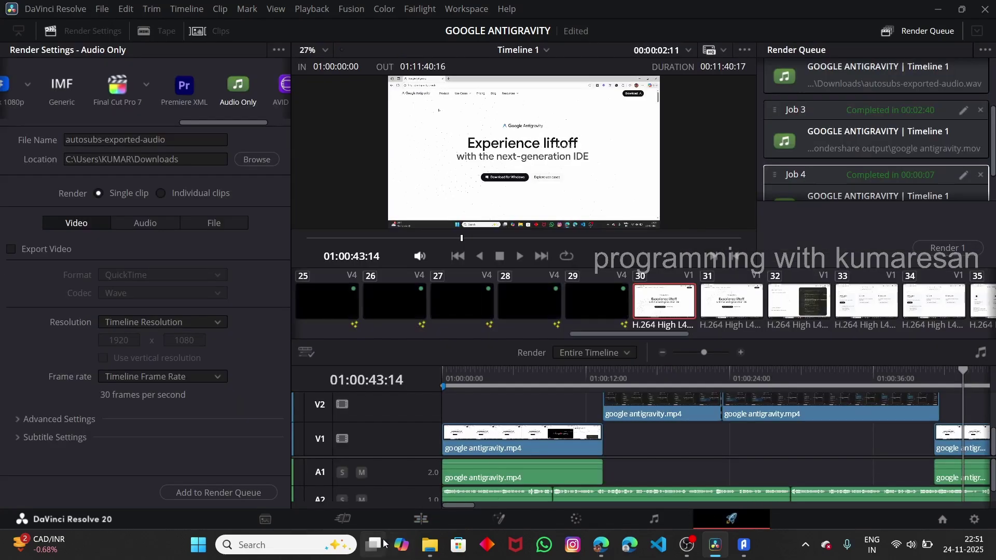
{"action": "left_click", "coordinate": [418, 520]}
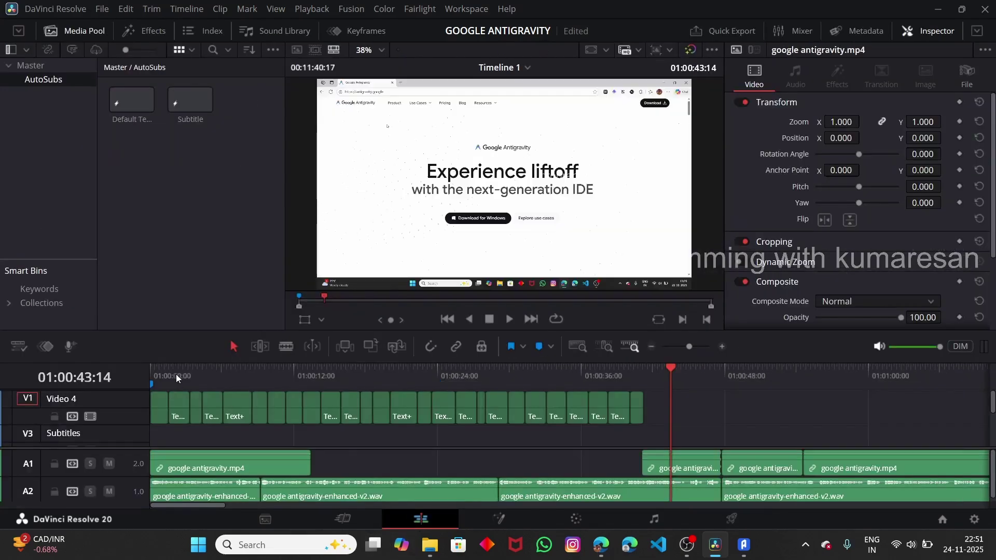
{"action": "key", "text": "Home"}
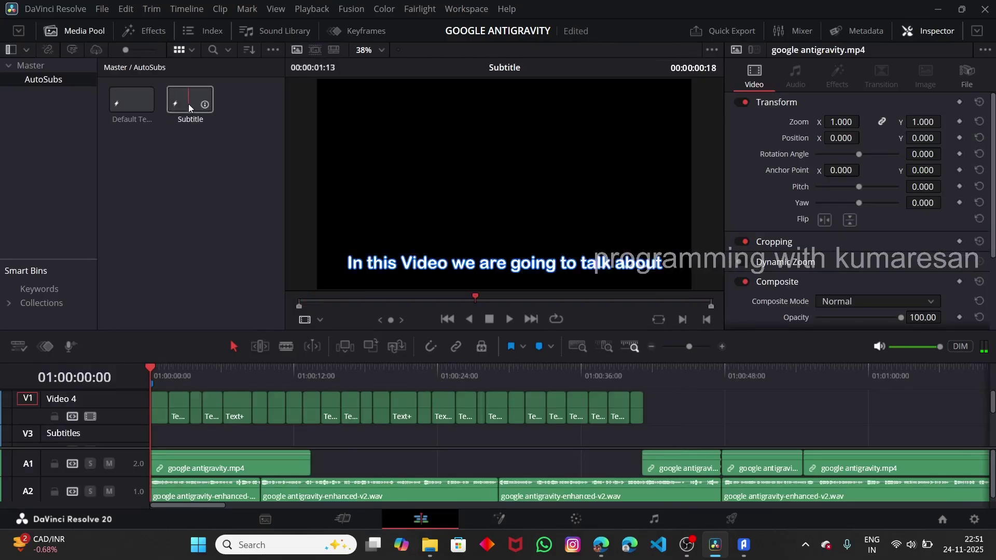
{"action": "left_click", "coordinate": [189, 108]}
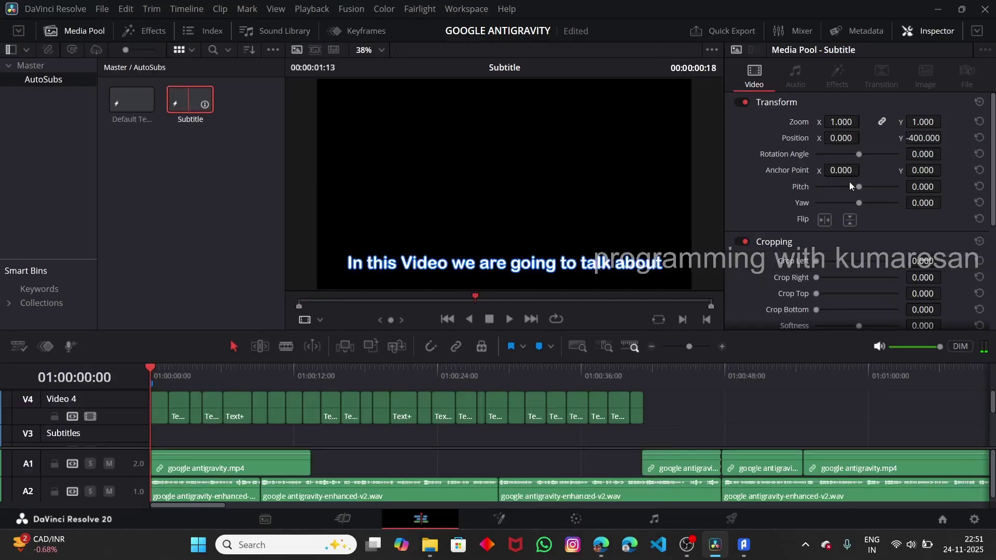
{"action": "key", "text": "shift+5"}
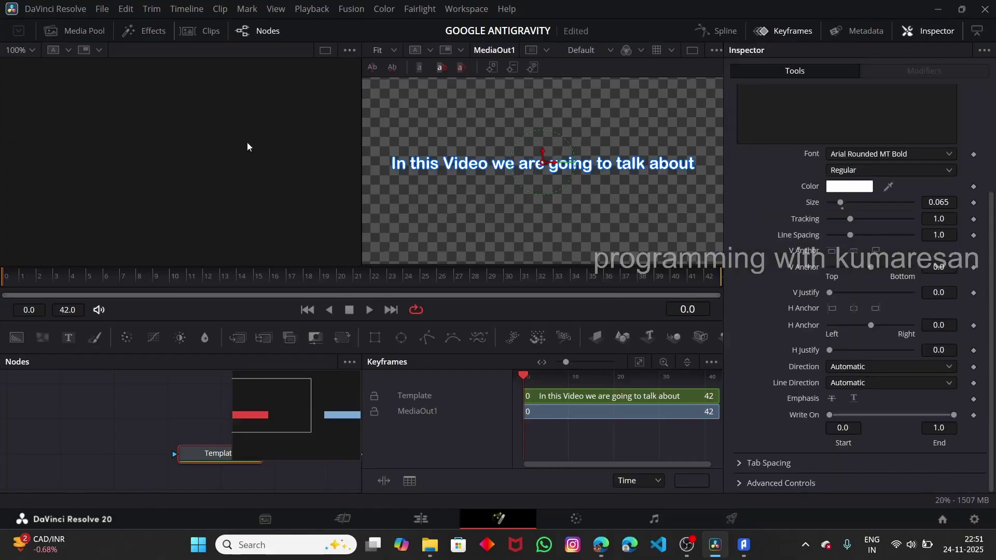
- Bring AutoSubs forward and view its Base Template choices
{"action": "left_click", "coordinate": [747, 545]}
{"action": "scroll", "coordinate": [175, 298], "scroll_direction": "up", "scroll_amount": 6}
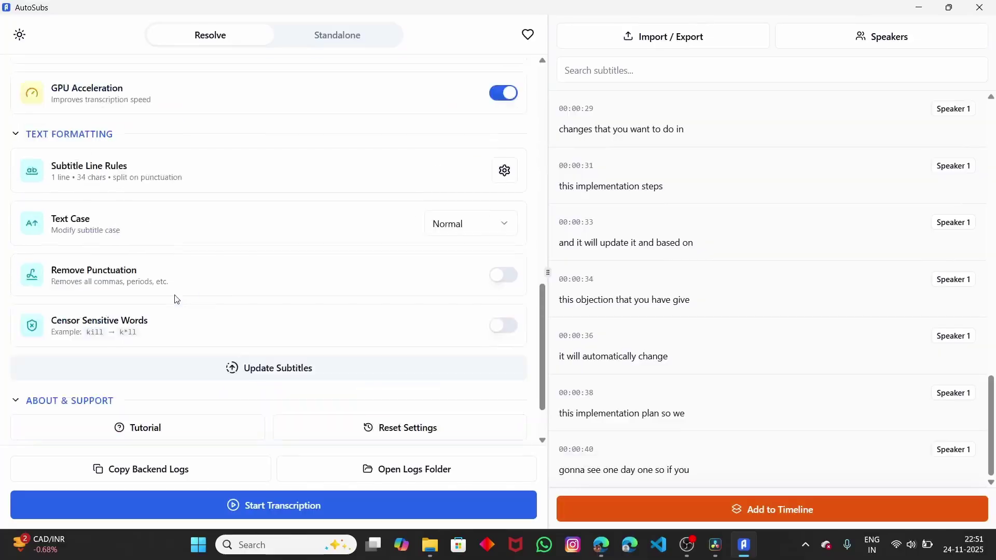
{"action": "scroll", "coordinate": [112, 255], "scroll_direction": "up", "scroll_amount": 4}
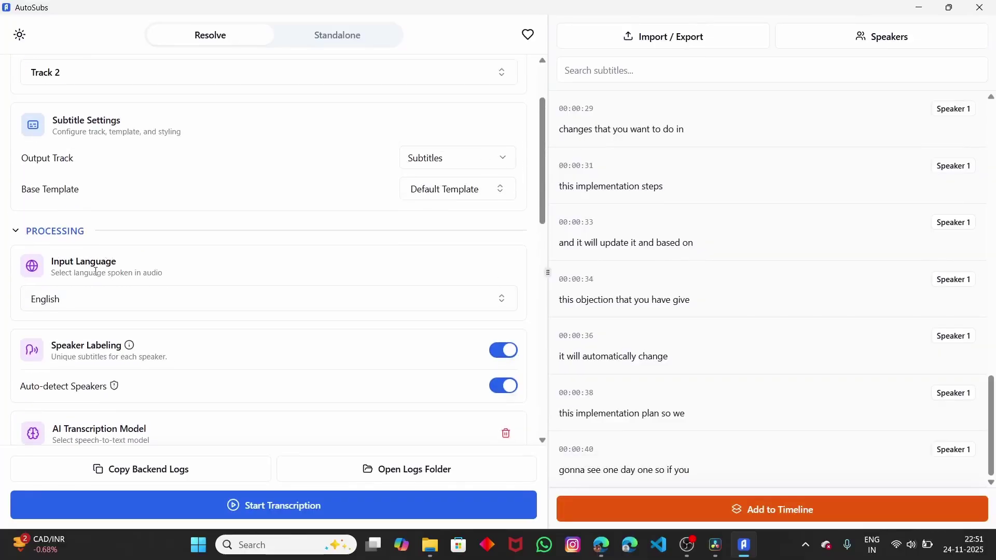
{"action": "scroll", "coordinate": [96, 271], "scroll_direction": "up", "scroll_amount": 3}
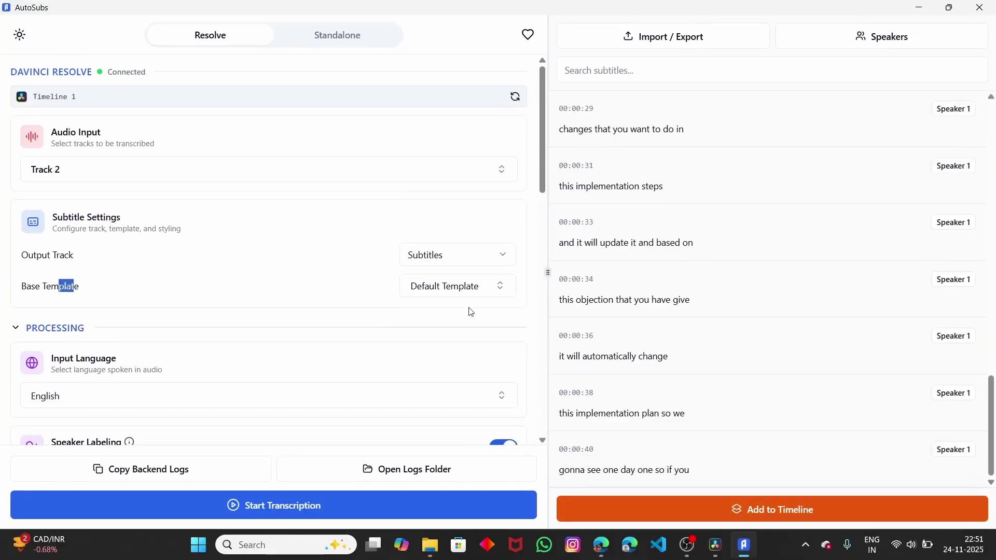
{"action": "left_click", "coordinate": [468, 299]}
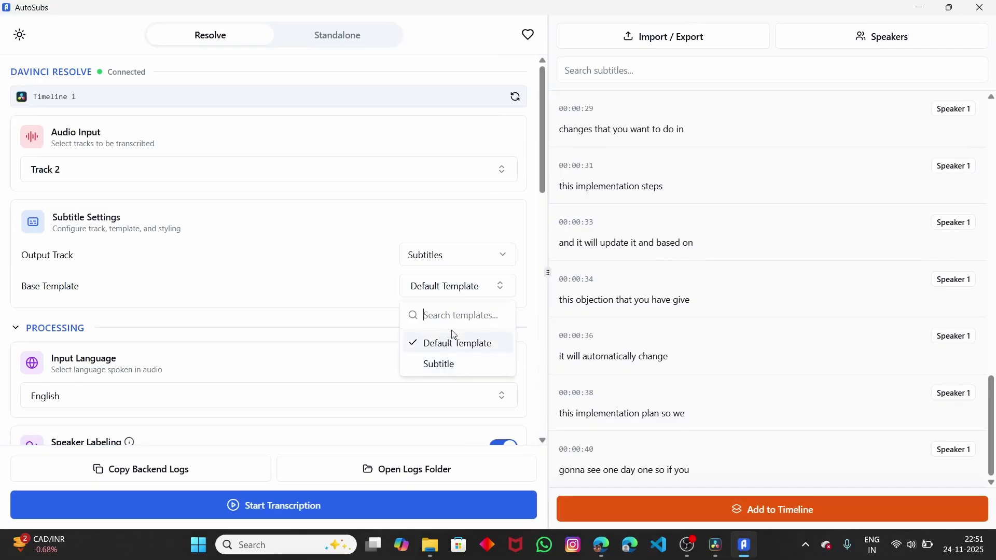
- Return to Resolve's Edit page with the Clips strip and Media Pool showing
{"action": "left_click", "coordinate": [928, 11]}
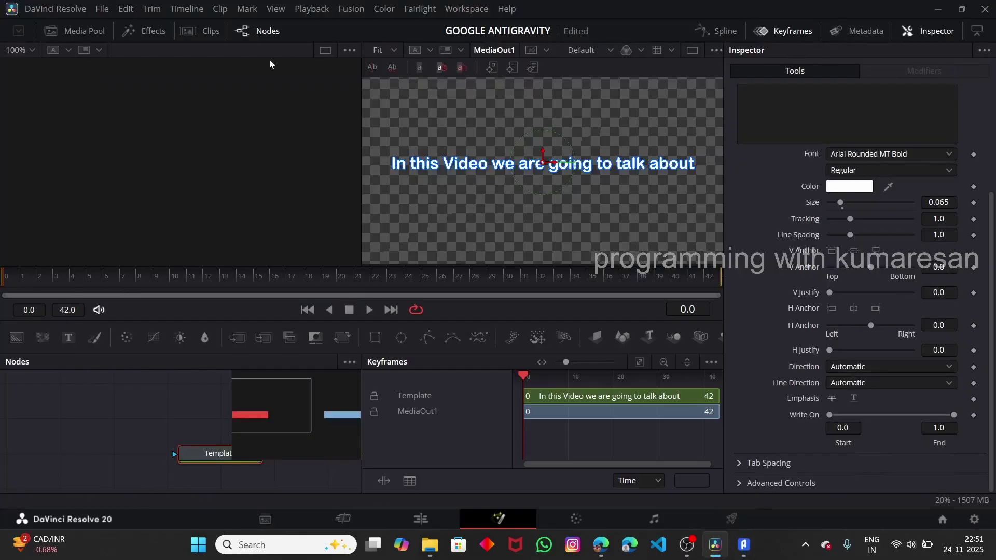
{"action": "left_click", "coordinate": [188, 32]}
{"action": "left_click", "coordinate": [78, 32]}
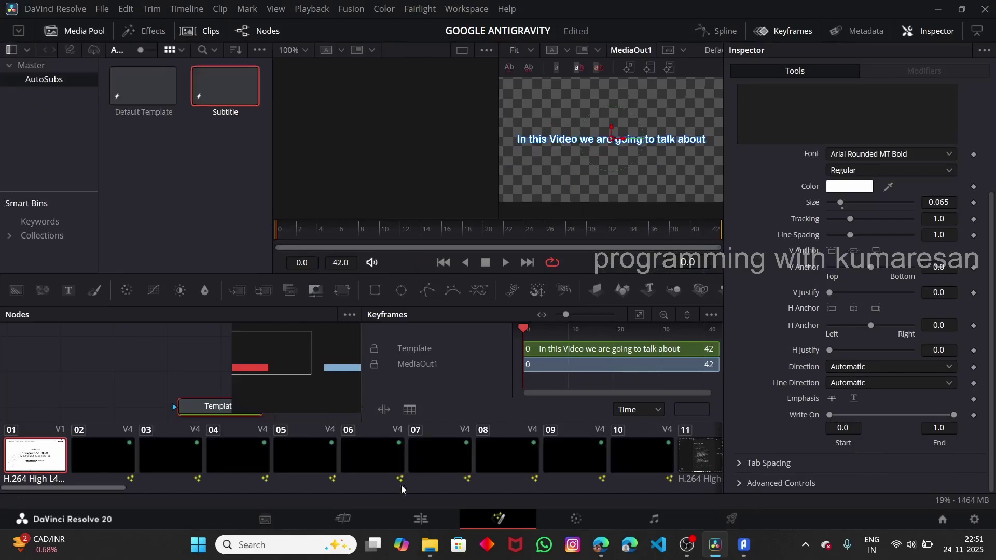
{"action": "left_click", "coordinate": [398, 516]}
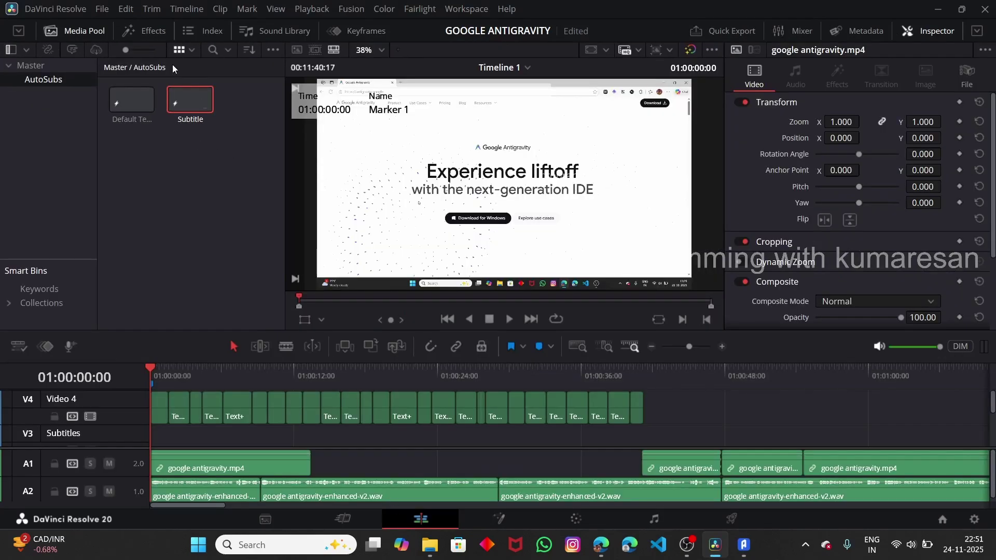